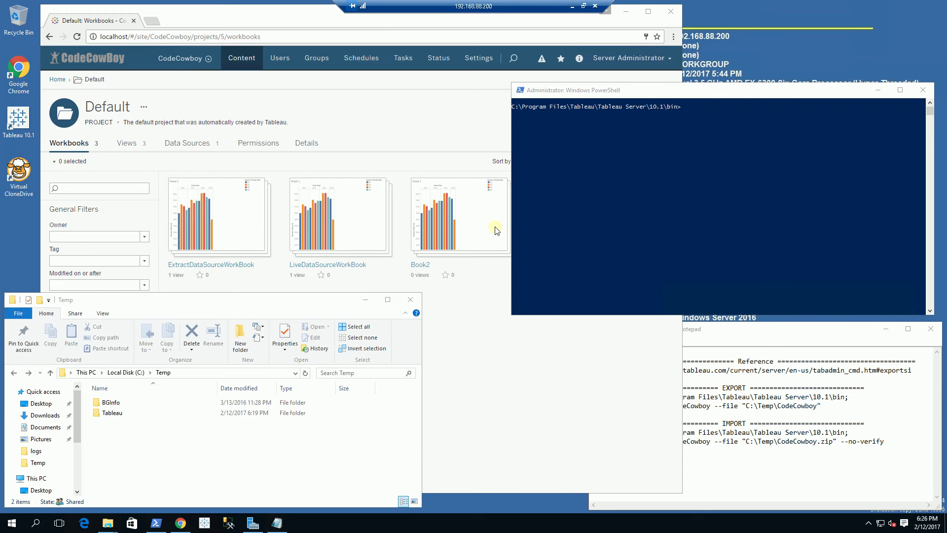
Add the Tableau Server bin folder to PATH in PowerShell using the SET PATH line from the notes
click(745, 379)
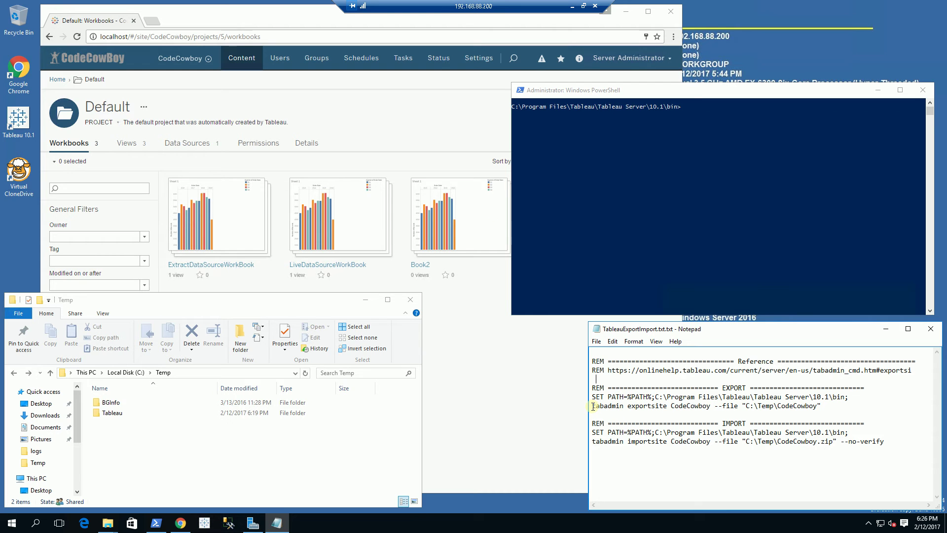
click(849, 396)
shift+click(636, 396)
shift+click(591, 396)
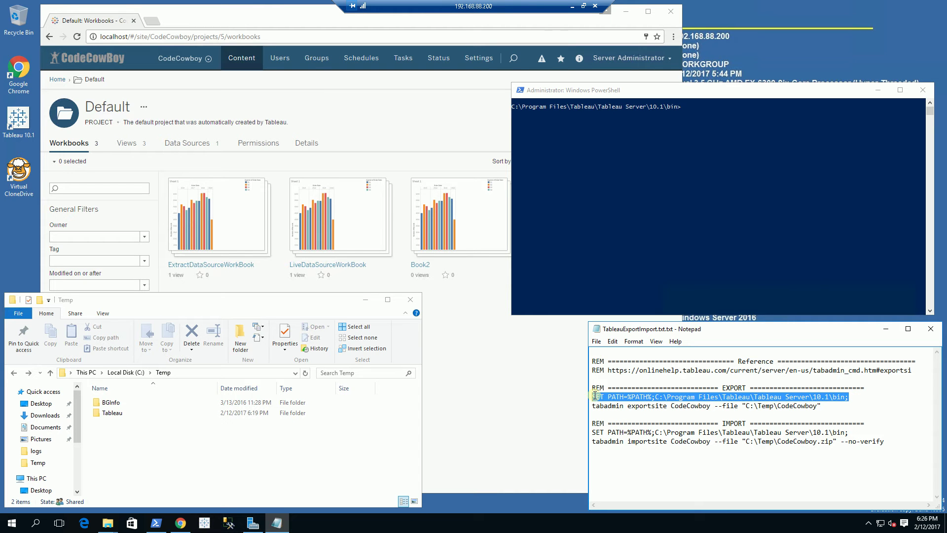
click(645, 107)
right_click(647, 109)
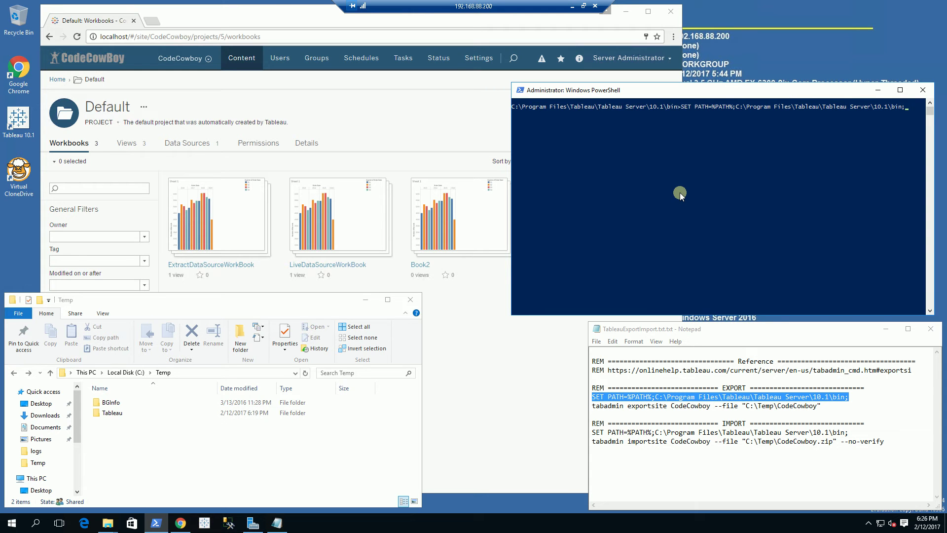
key(Return)
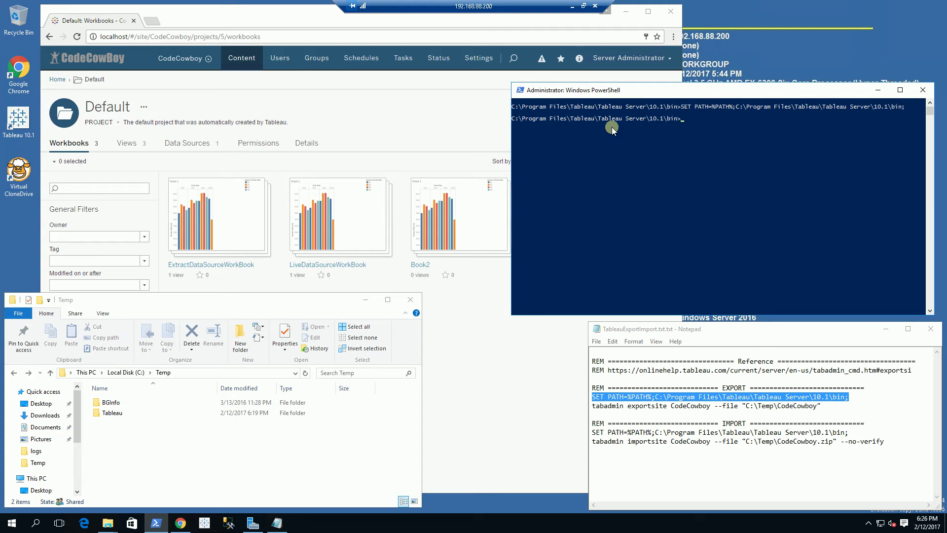
Run tabadmin exportsite for the CodeCowboy site in PowerShell
click(687, 396)
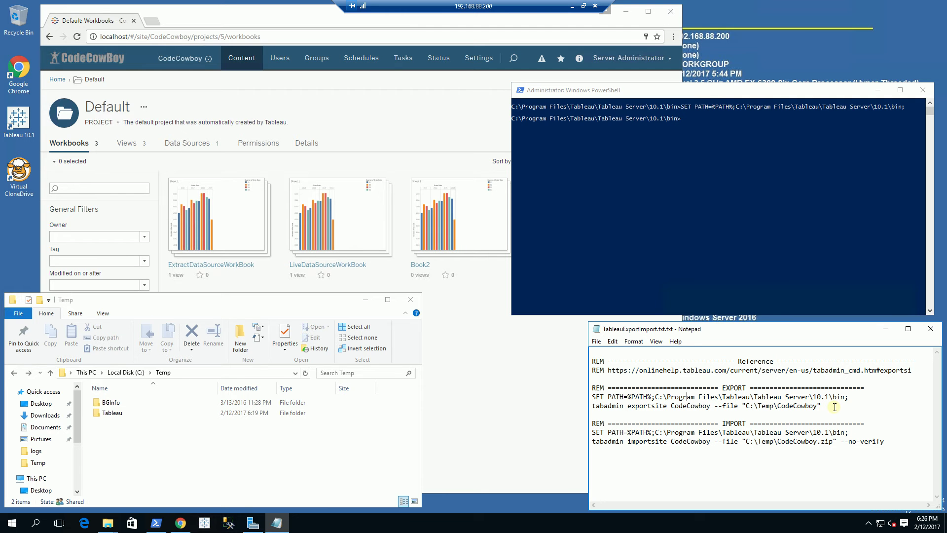
drag(835, 407, 594, 406)
key(ctrl+c)
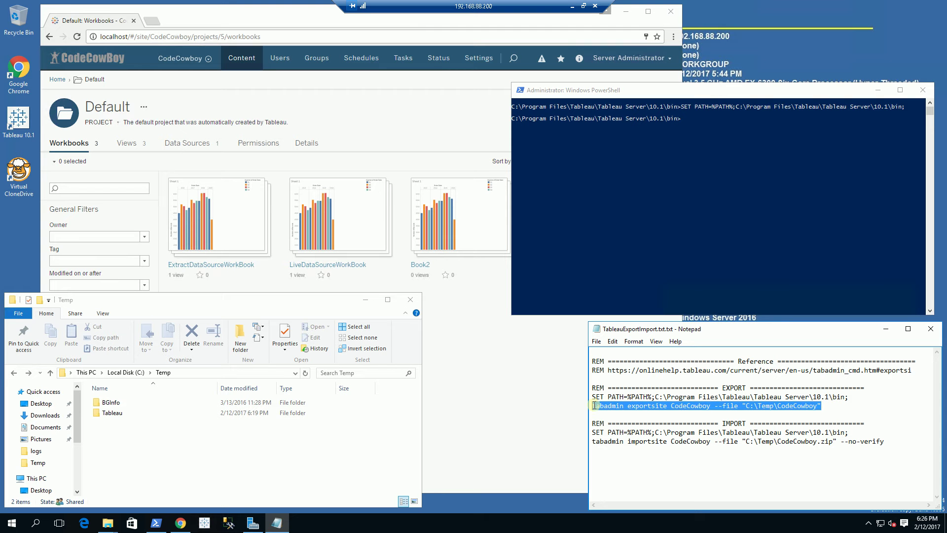
click(679, 124)
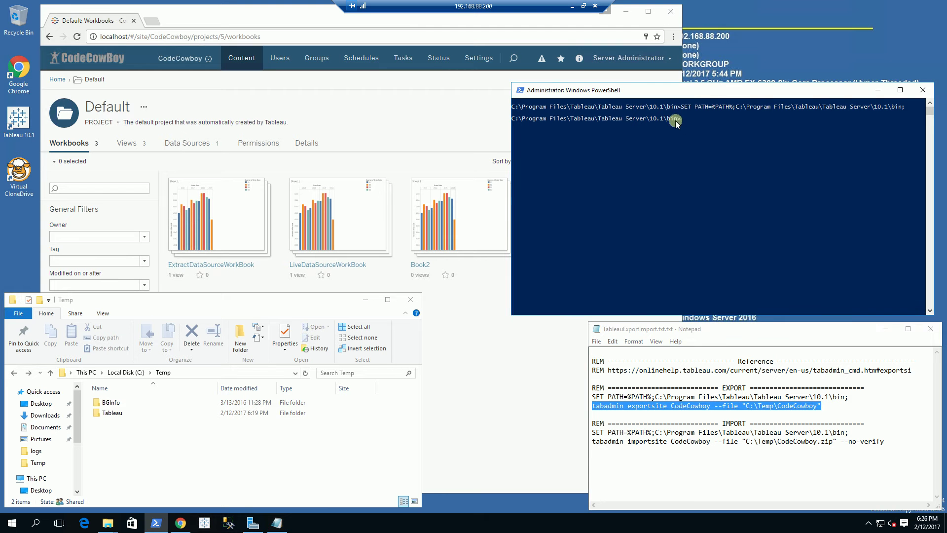
right_click(658, 144)
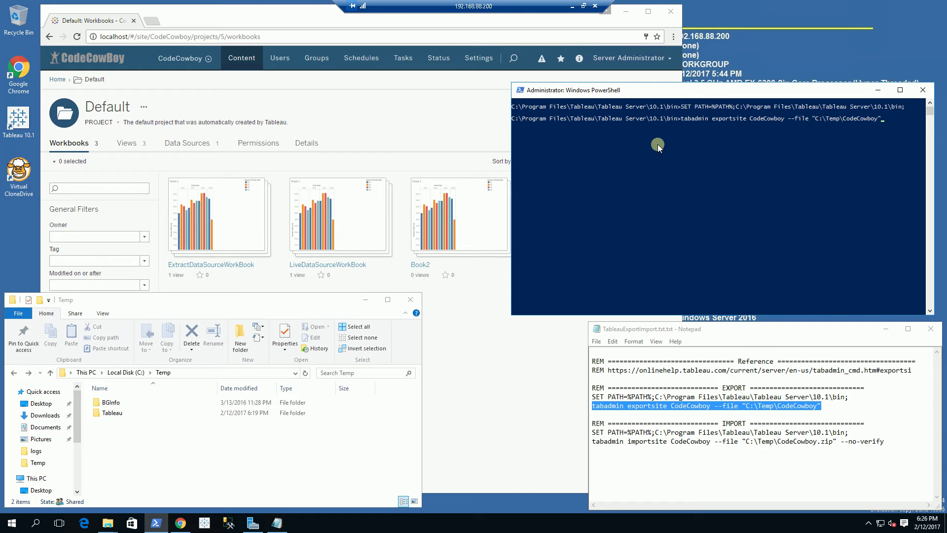
key(Return)
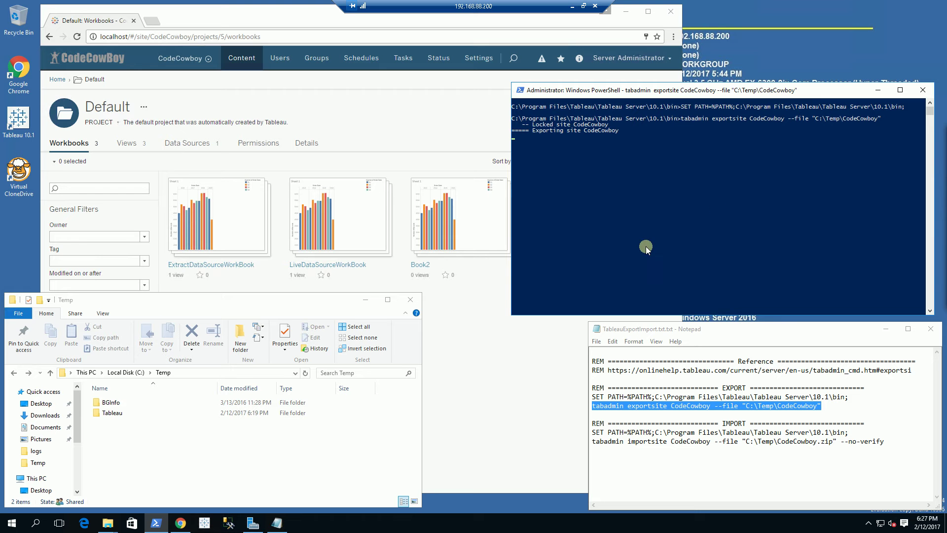
Check C:\Temp to confirm CodeCowboy.zip (1,373 KB) was created after the export finished
click(178, 449)
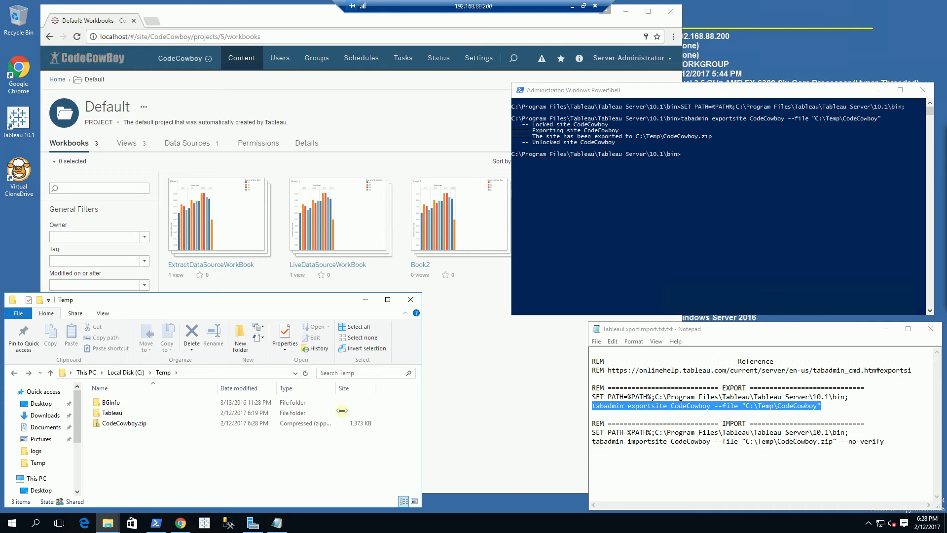
Sign back in to Tableau Server with the administrator username and password
click(130, 425)
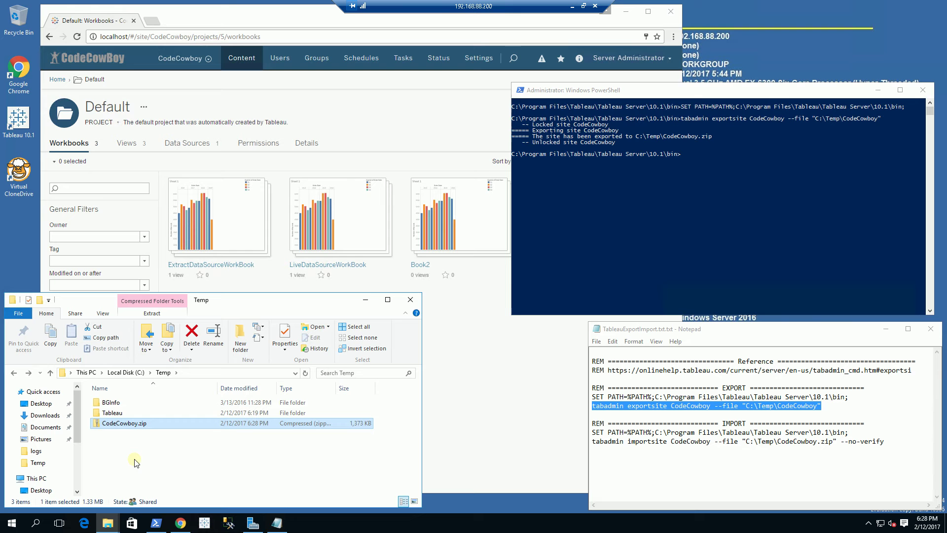
click(481, 383)
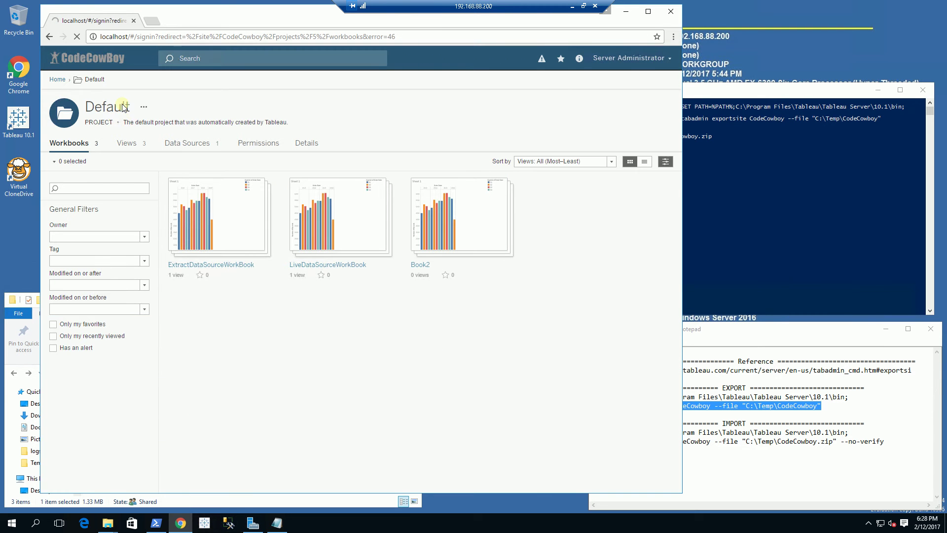
click(335, 188)
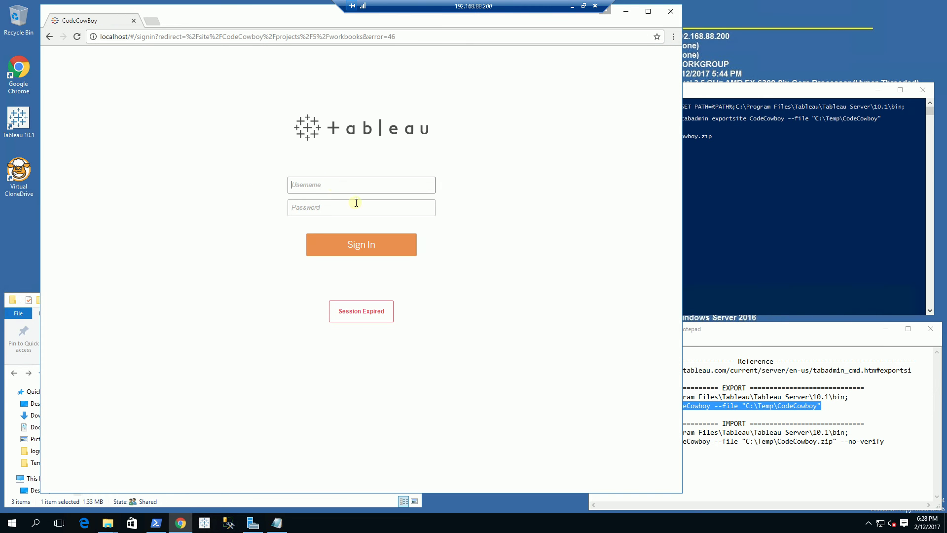
text(Ser)
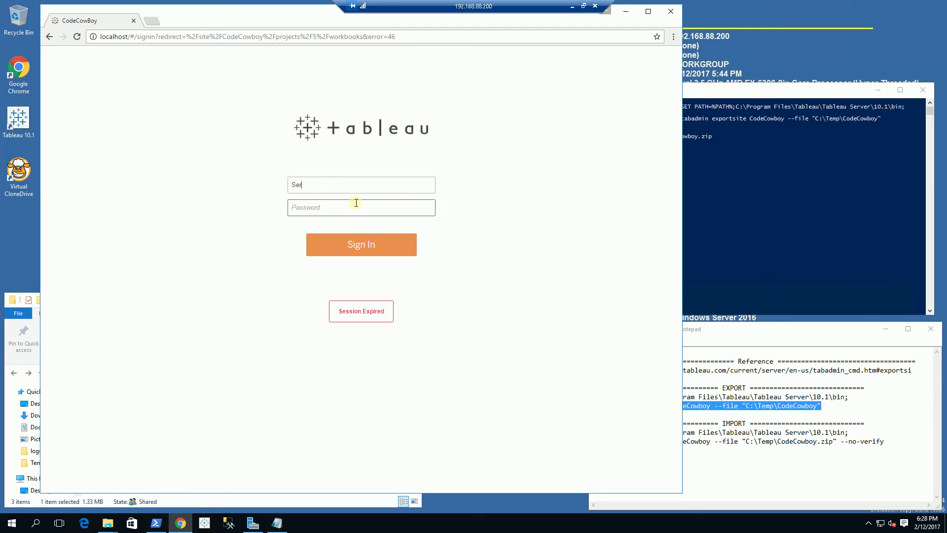
text(verAdmin)
key(Tab)
text(************)
key(Return)
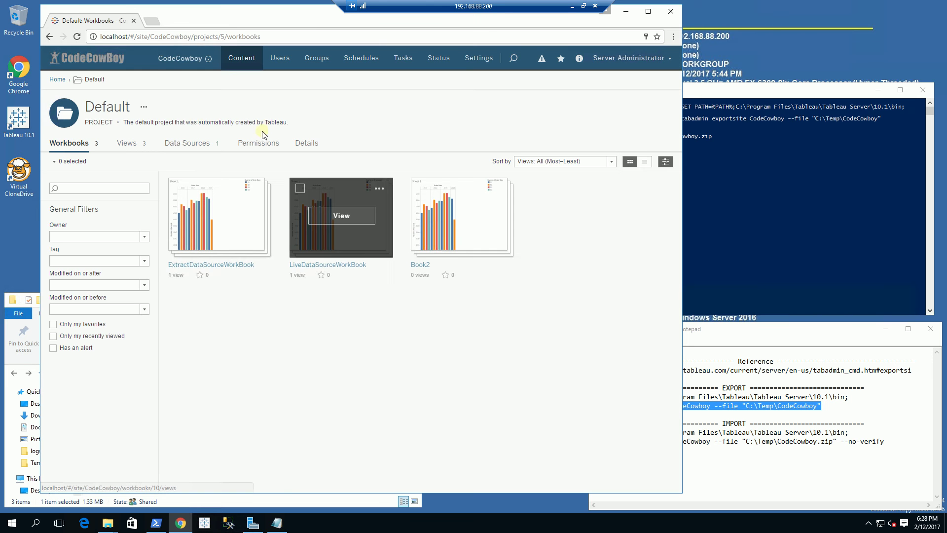
Delete the CodeCowboy site from Manage All Sites, leaving only Default
click(180, 60)
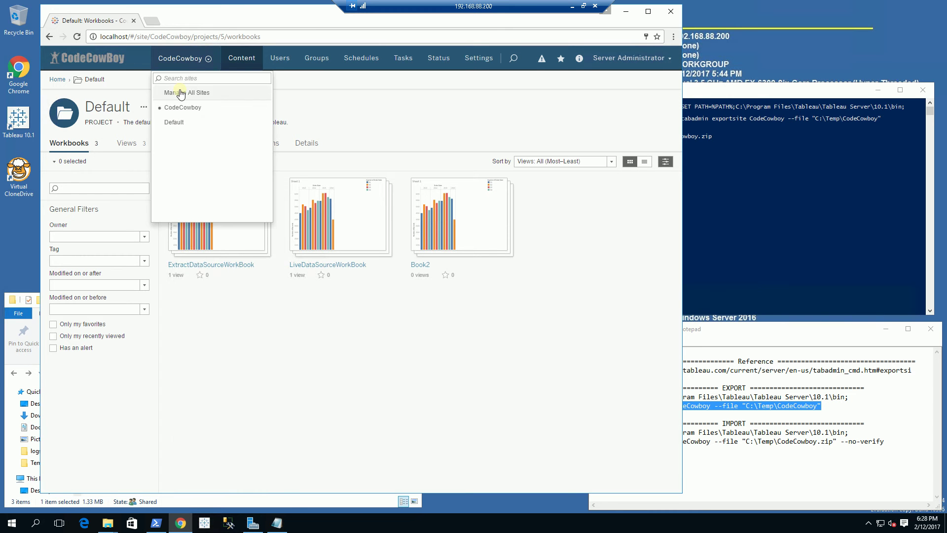
click(180, 93)
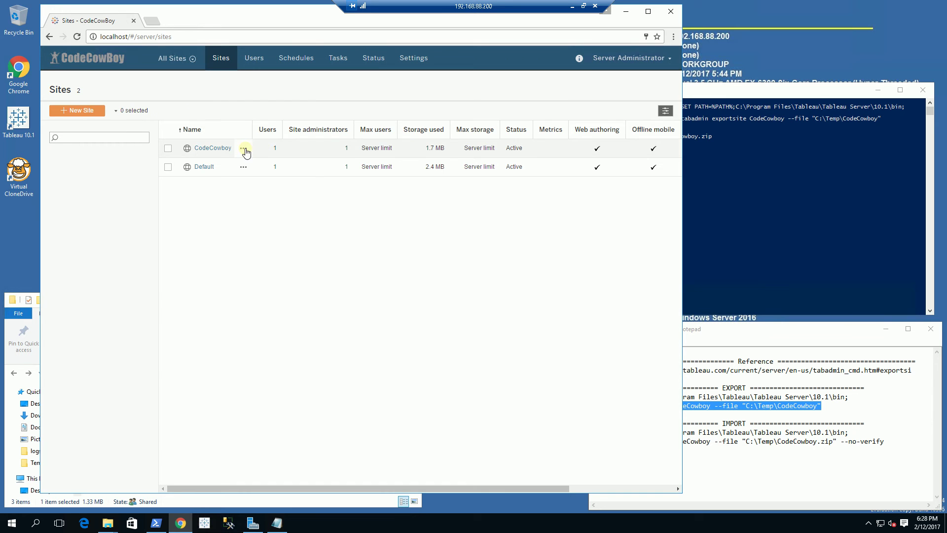
click(243, 148)
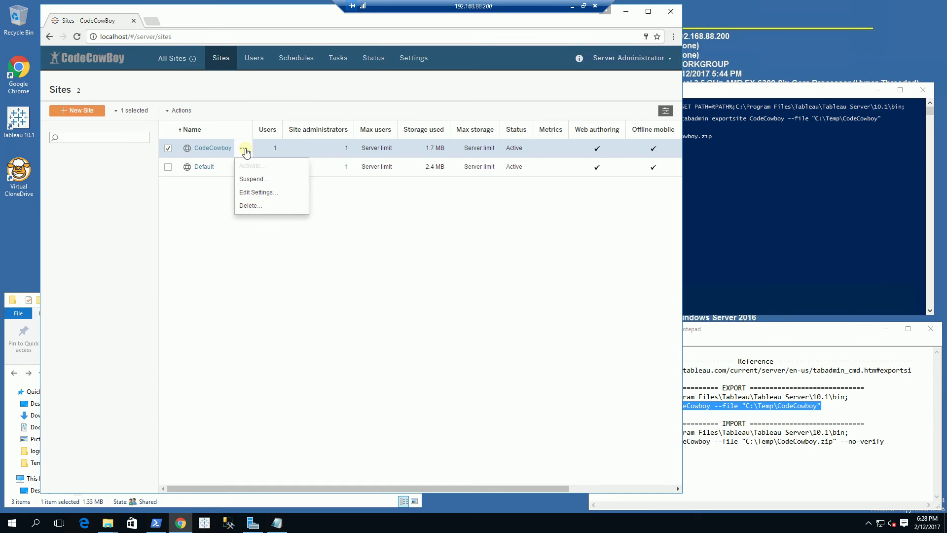
click(253, 207)
click(437, 290)
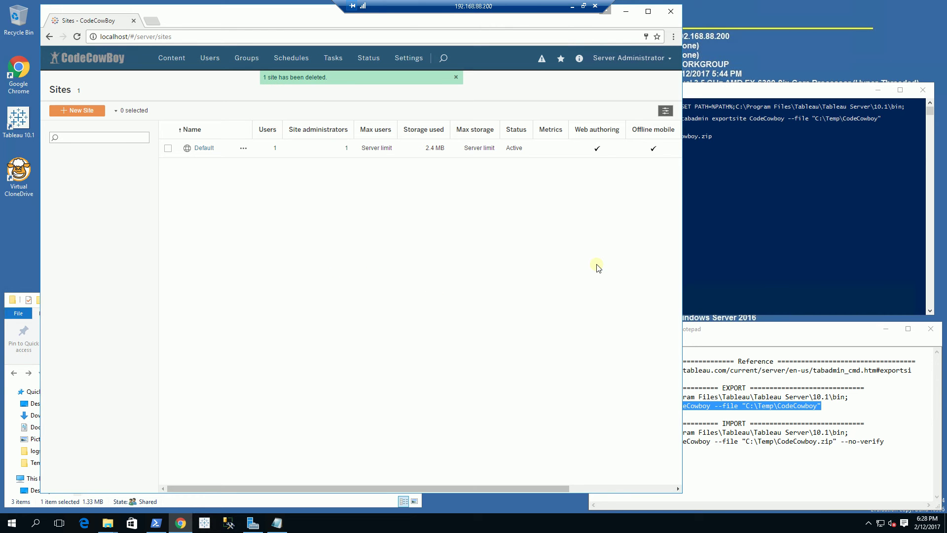
Paste the tabadmin importsite CodeCowboy command for C:\Temp\CodeCowboy.zip into PowerShell, without --no-verify
click(699, 104)
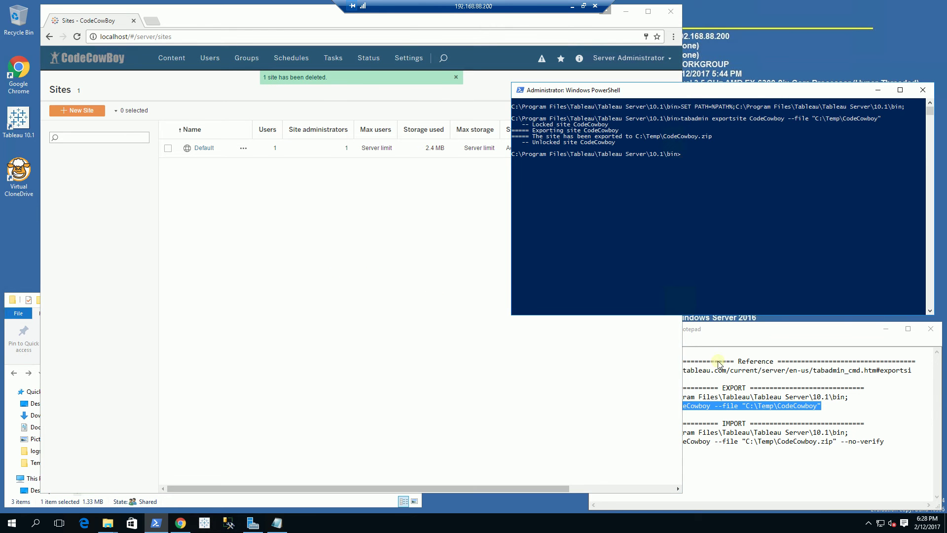
click(748, 461)
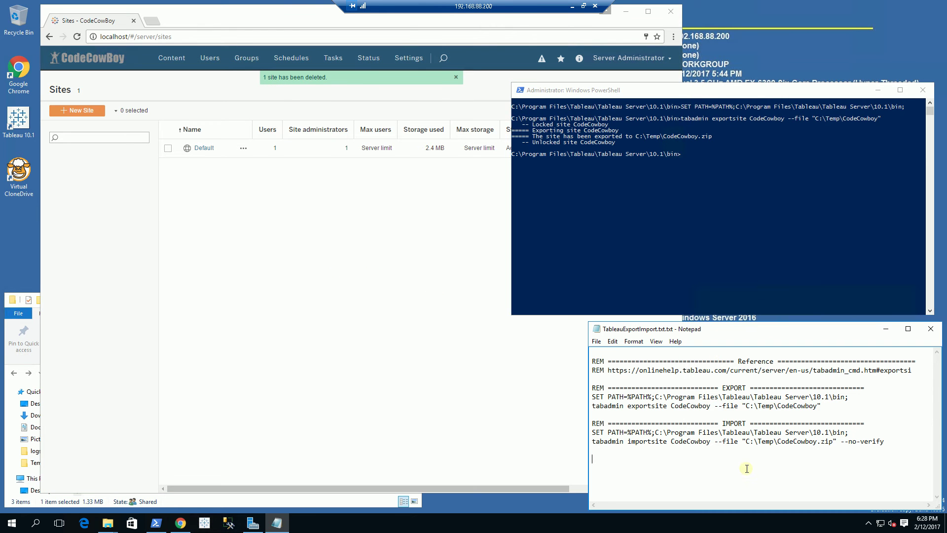
click(859, 396)
drag(880, 441, 581, 441)
key(ctrl+c)
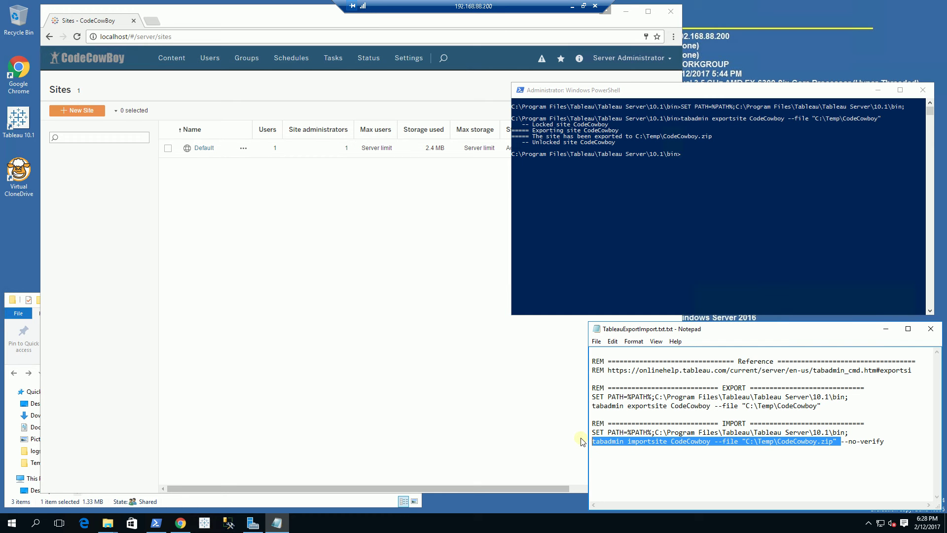
click(631, 154)
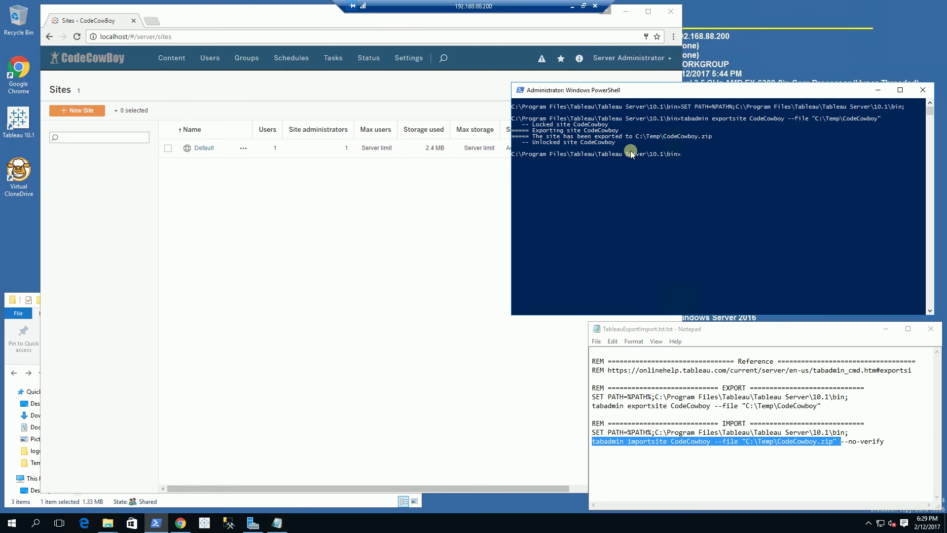
right_click(617, 198)
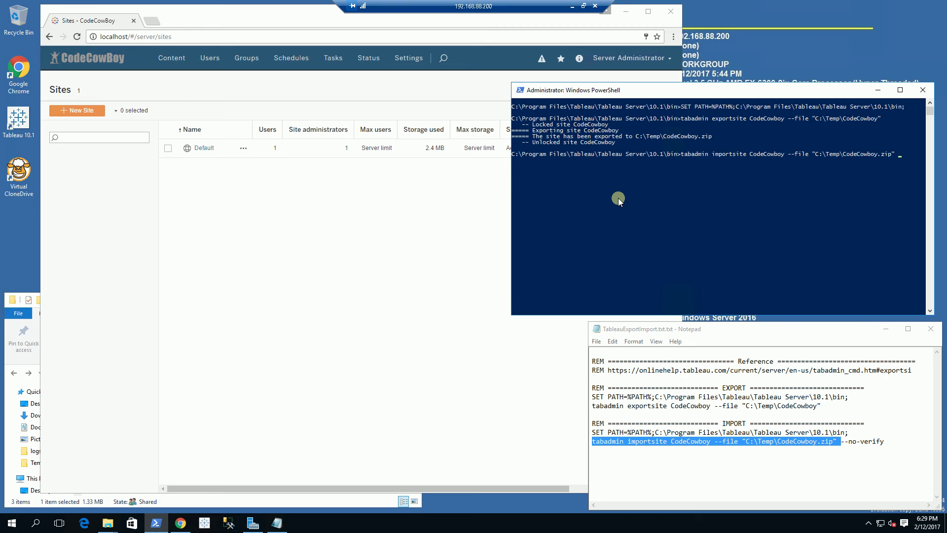
Run the import, which fails with "Could not find site 'CodeCowboy'"
click(893, 453)
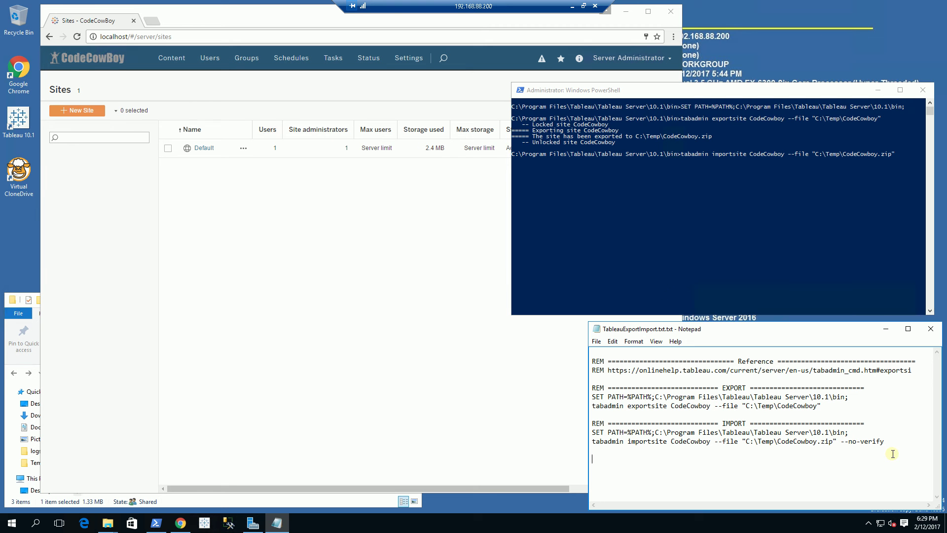
drag(892, 440, 840, 441)
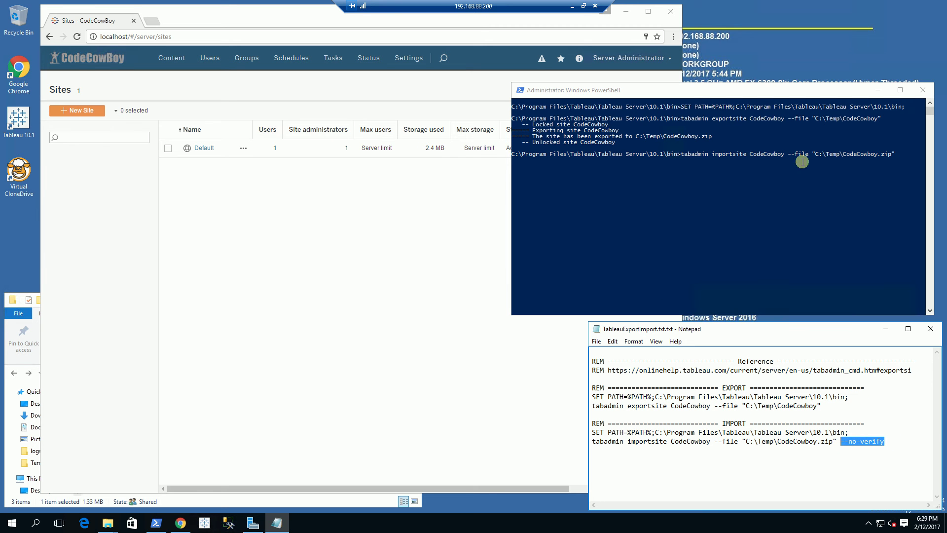
click(749, 87)
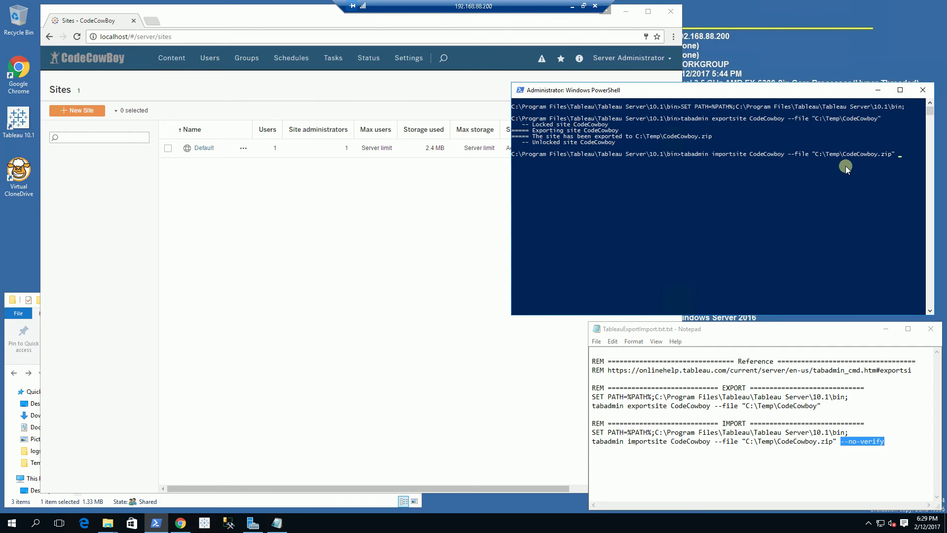
click(314, 498)
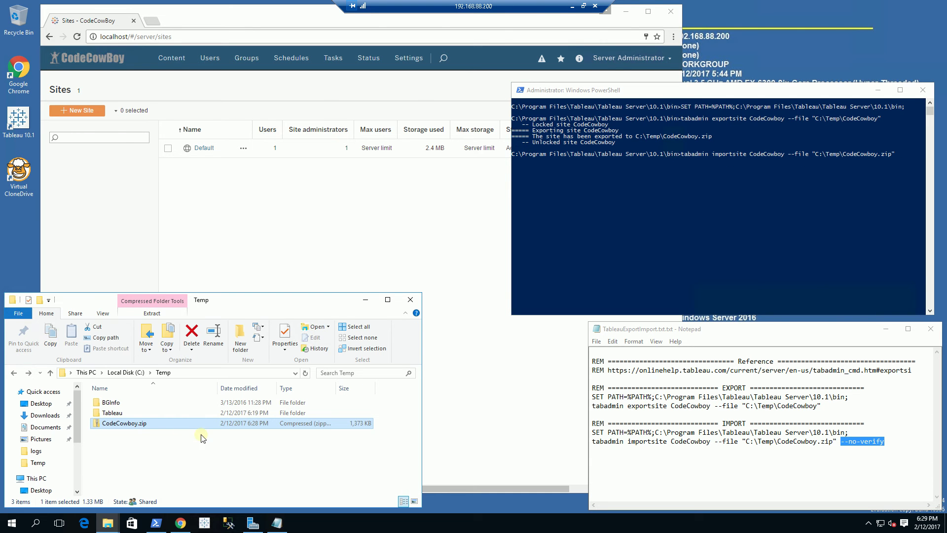
click(727, 91)
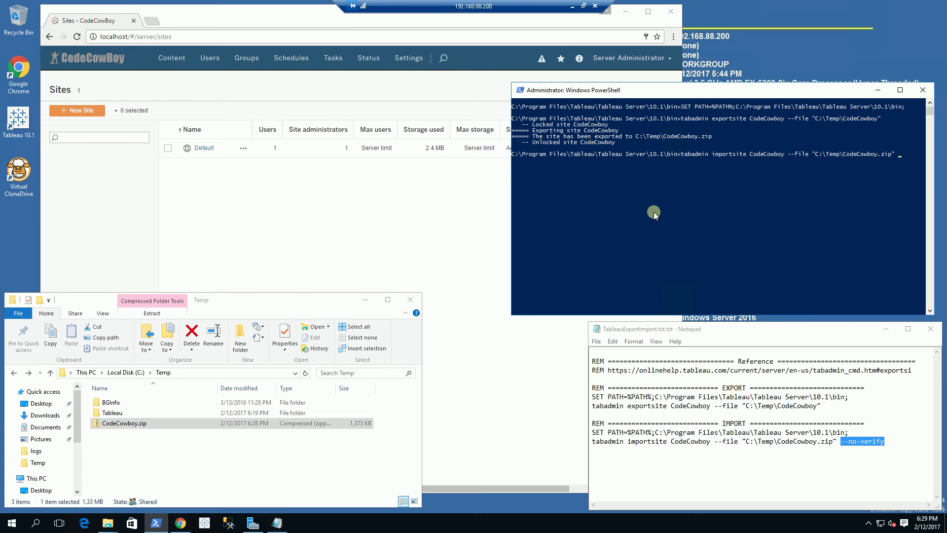
key(Return)
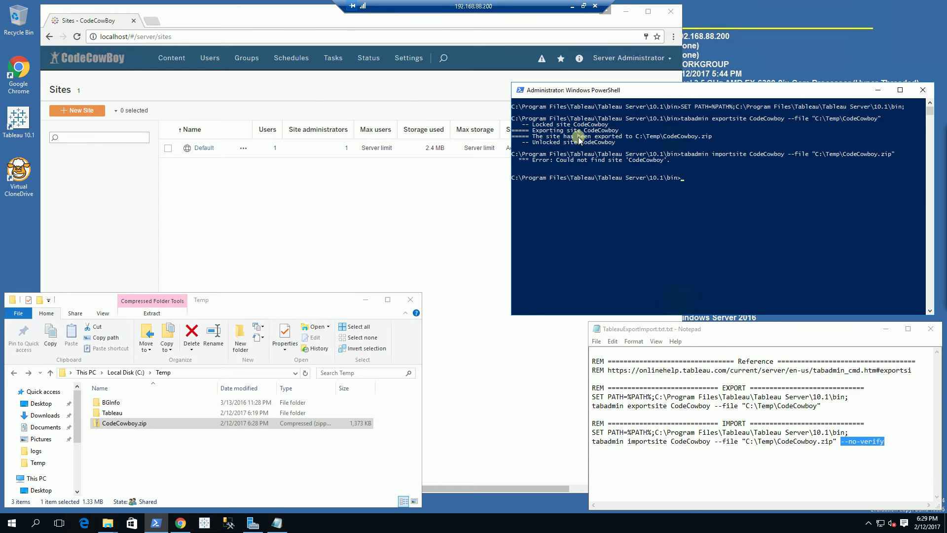
Create a new empty site named CodeCowboy through Settings > Add a Site
click(373, 196)
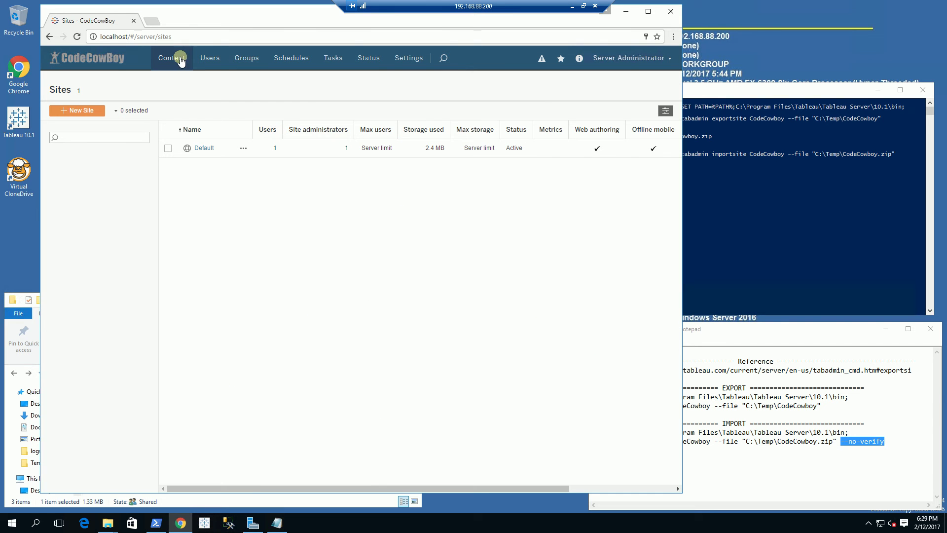
click(410, 58)
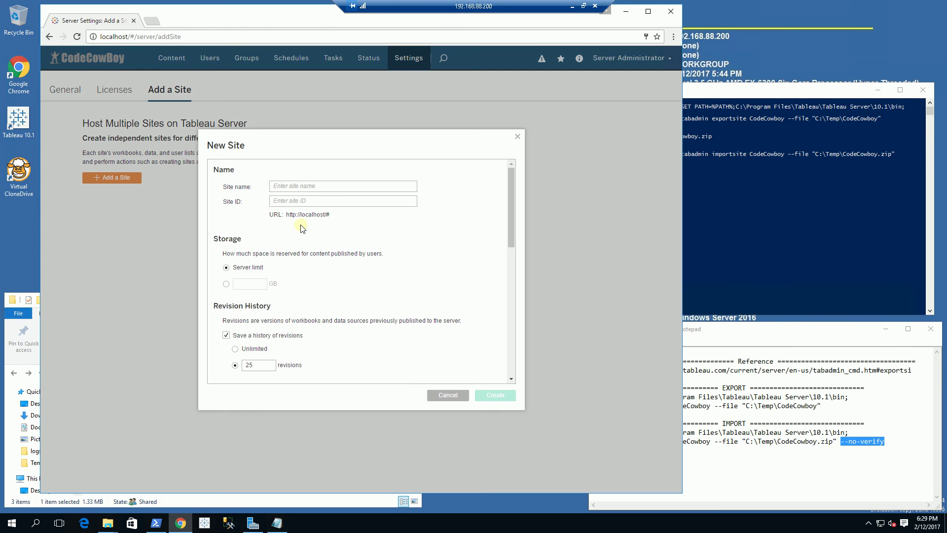
text(Code)
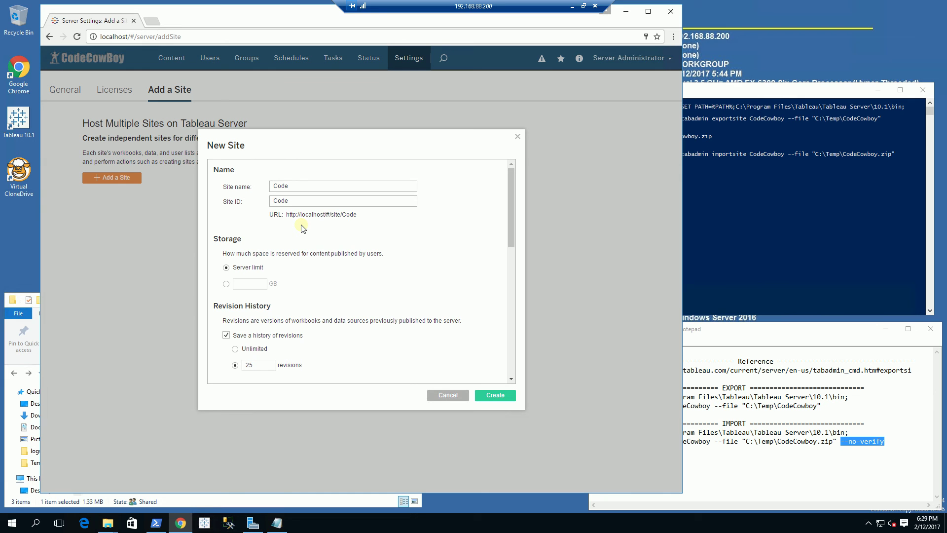
text(Cowboy)
double_click(356, 215)
click(494, 399)
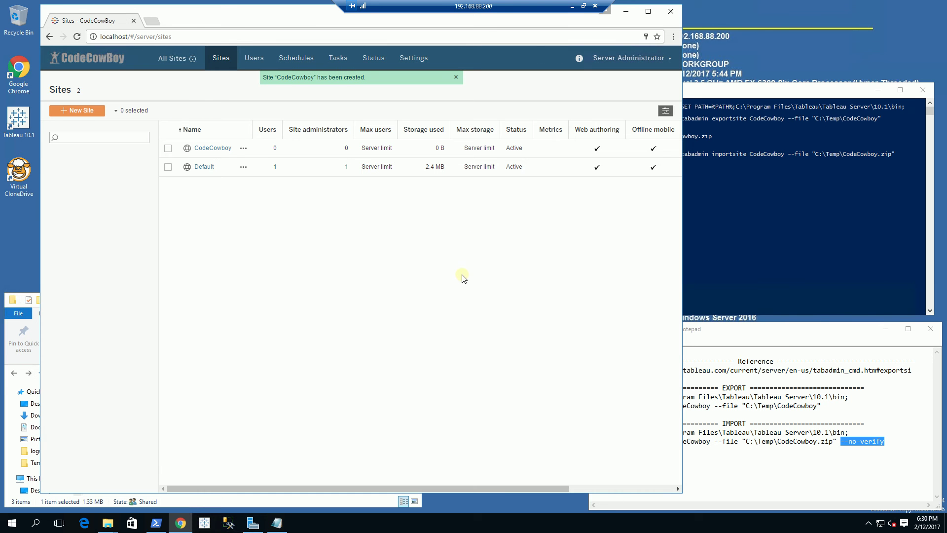
Rerun the previous tabadmin importsite command, which now asks to verify mapping files
click(731, 173)
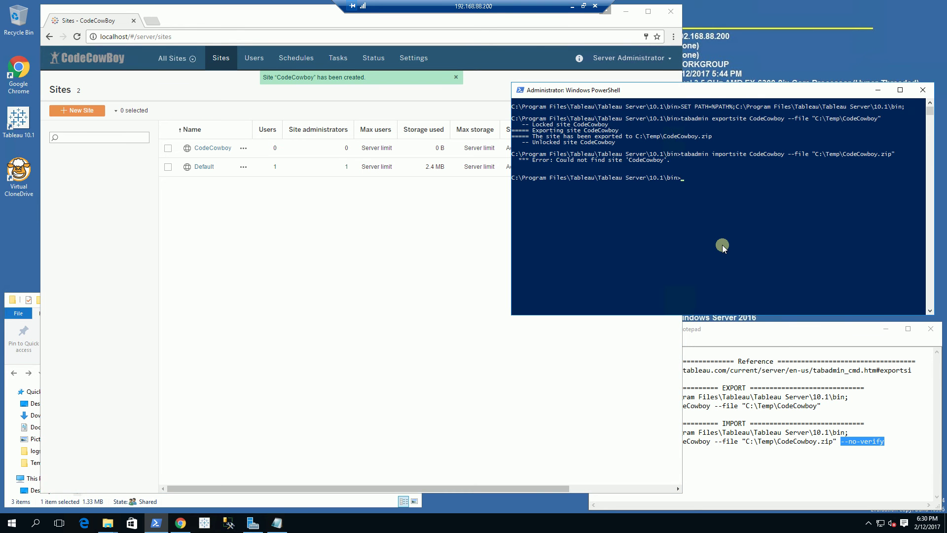
key(Up)
key(Return)
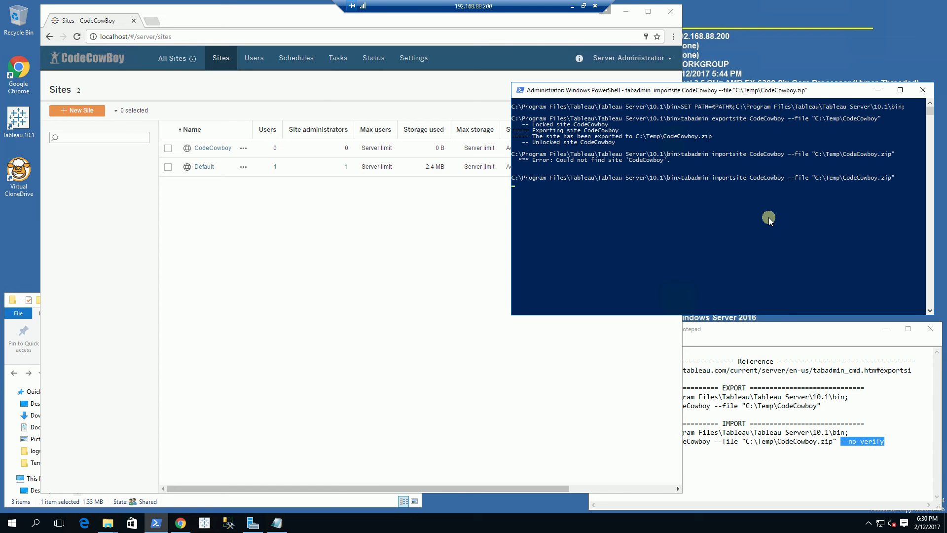
click(330, 498)
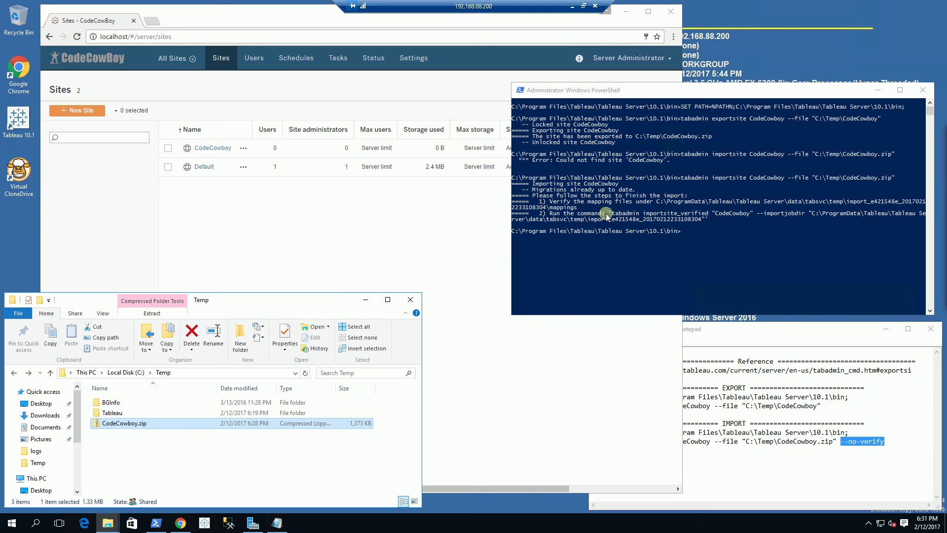
Switch Tableau Server to the CodeCowboy site, whose Default project has zero workbooks
click(353, 221)
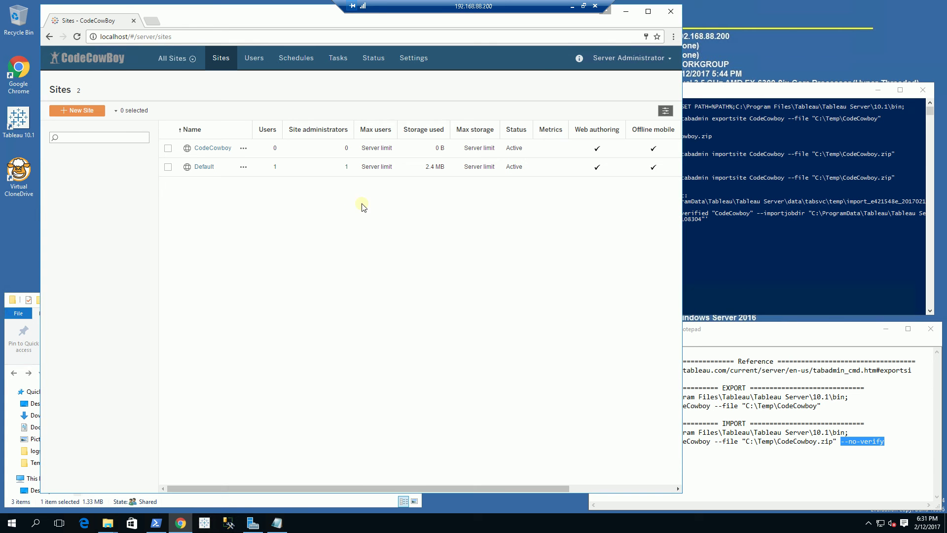
click(183, 66)
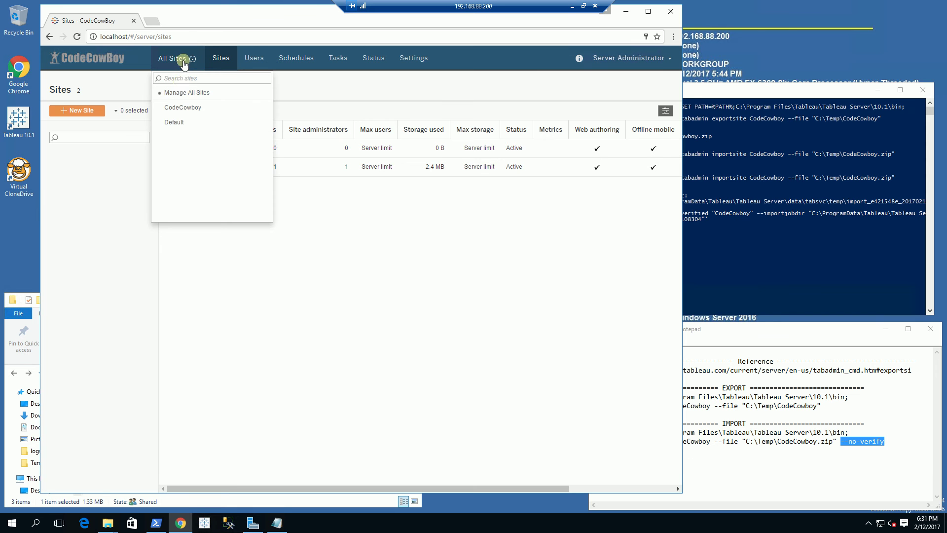
click(177, 108)
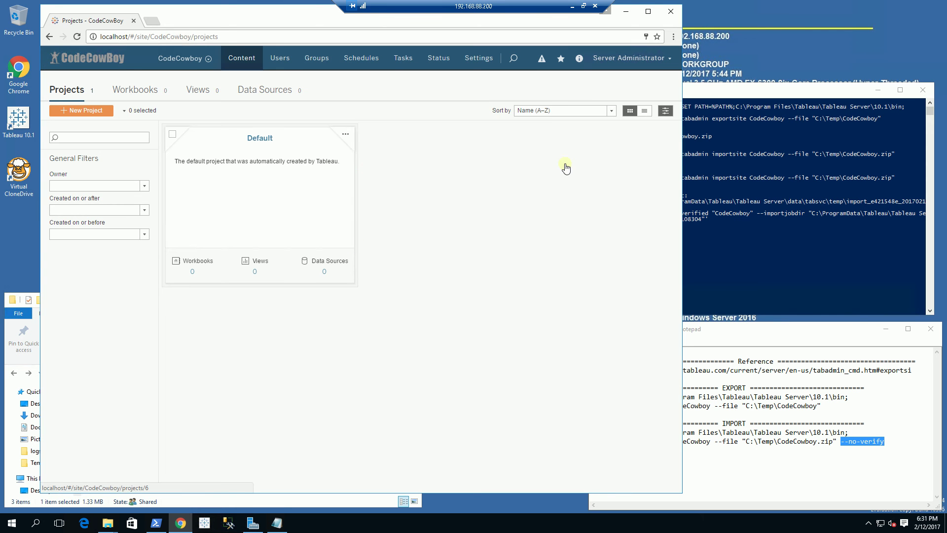
click(697, 99)
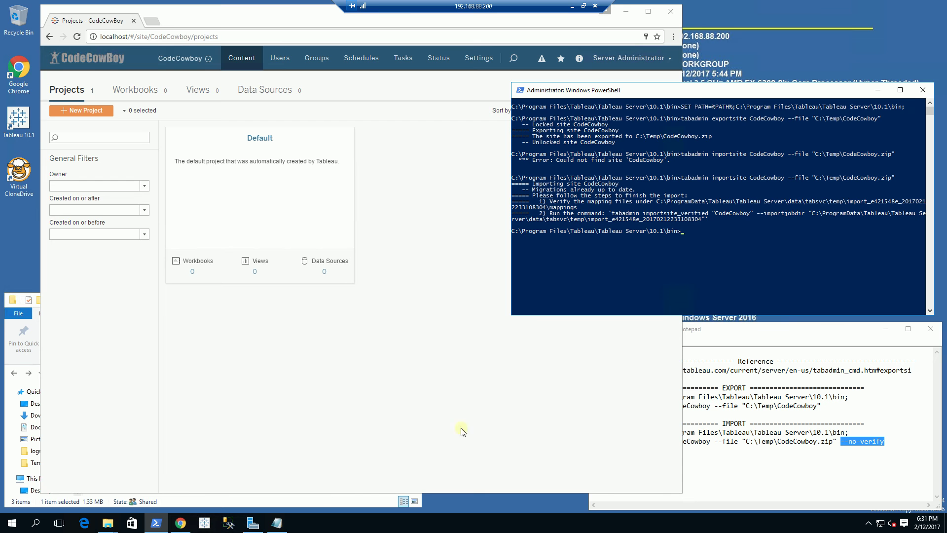
Bring the data\tabsvc\temp File Explorer window forward and check its full path
click(108, 522)
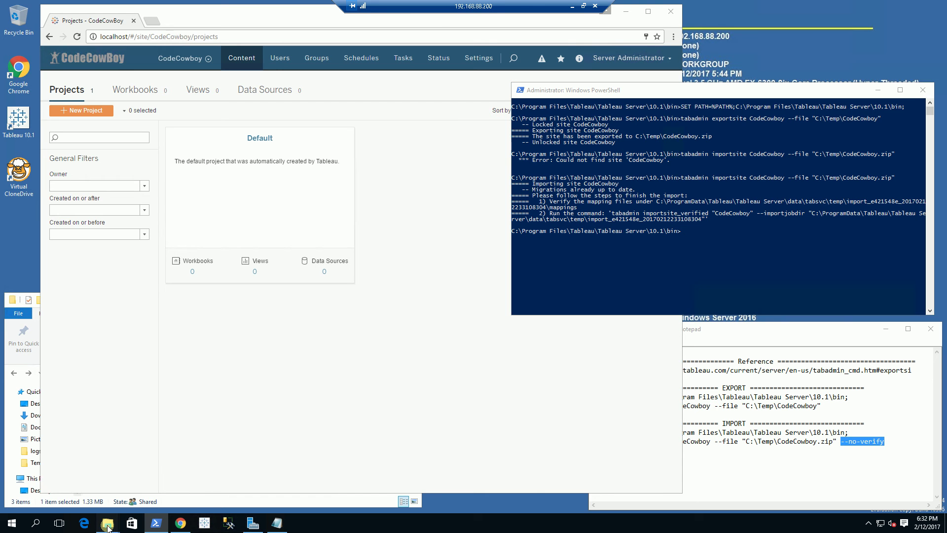
click(163, 500)
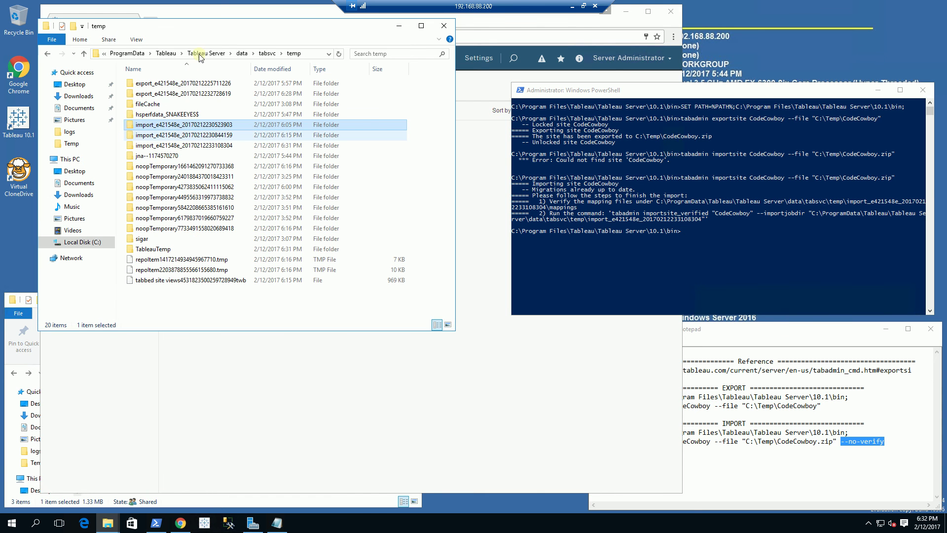
drag(197, 25, 195, 95)
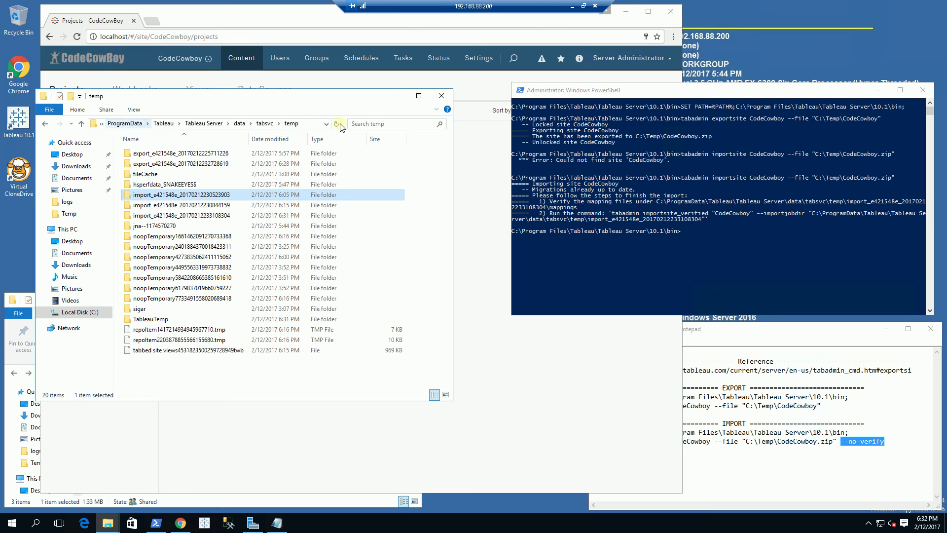
click(311, 124)
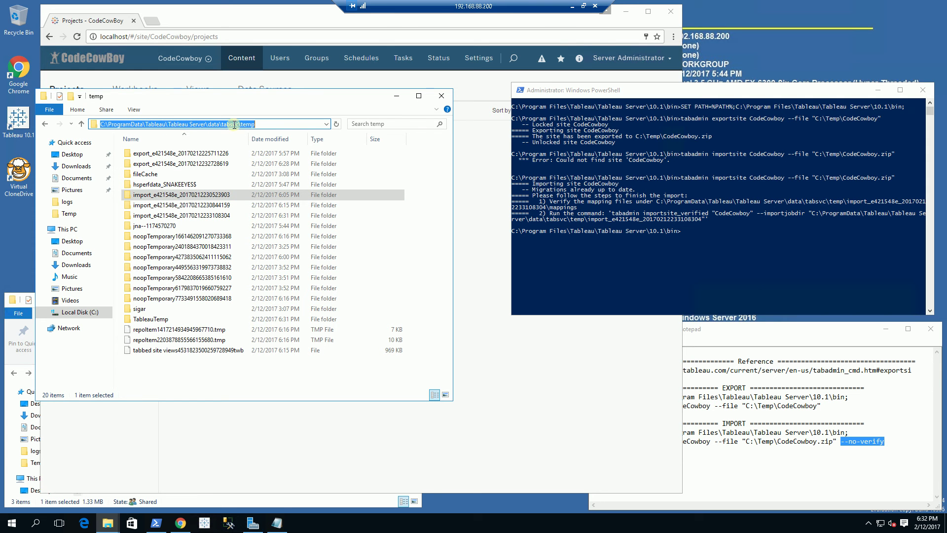
click(268, 124)
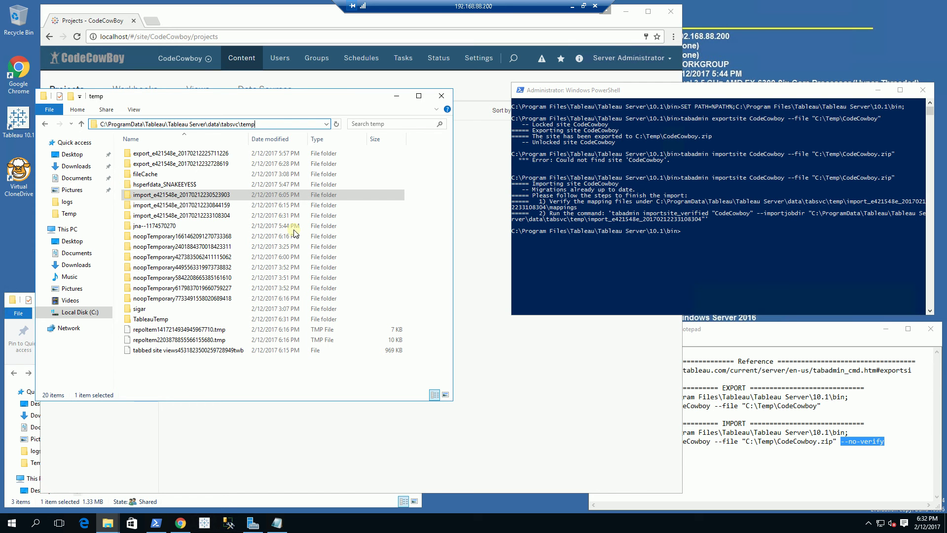
click(195, 219)
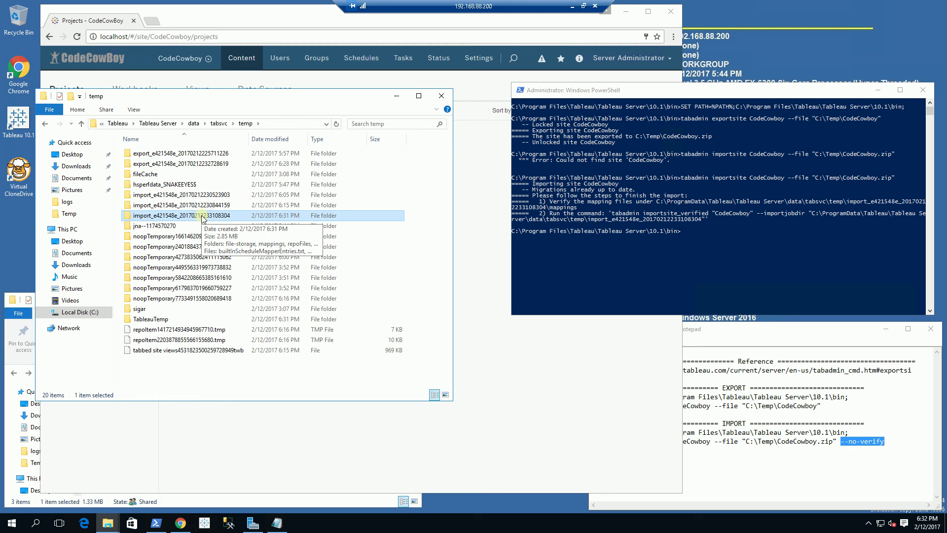
double_click(202, 219)
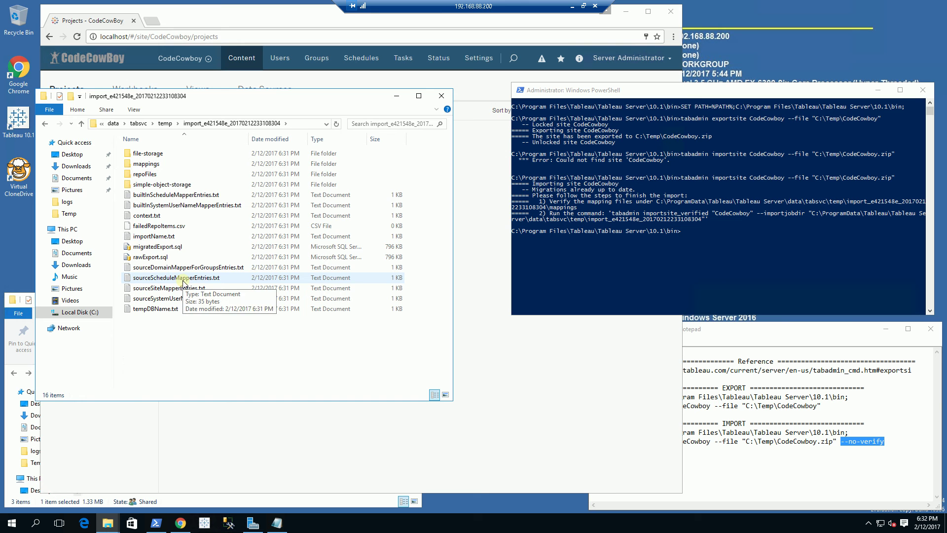
click(165, 246)
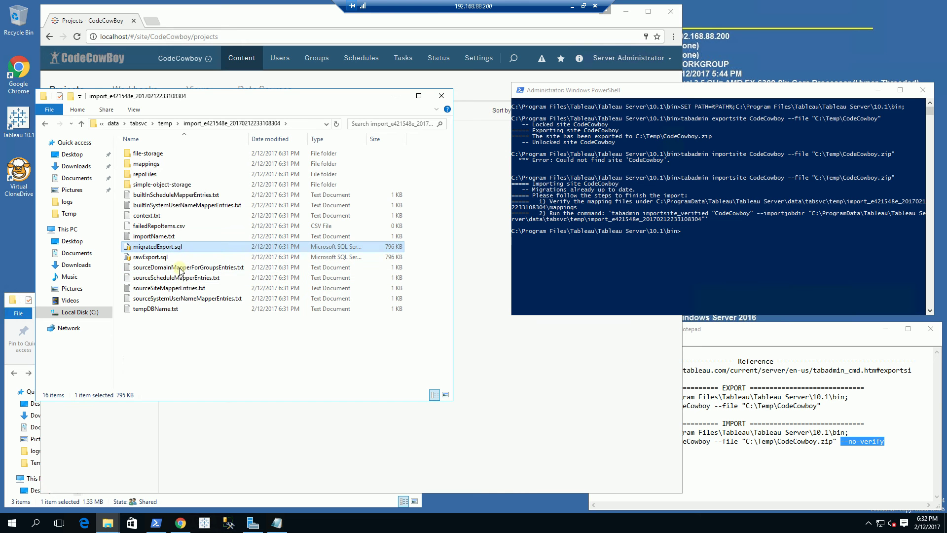
click(171, 227)
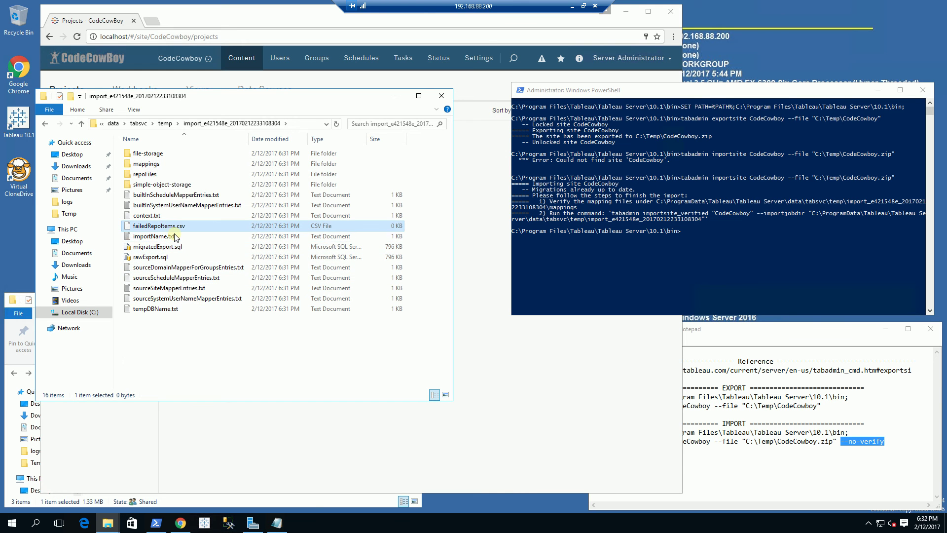
double_click(156, 186)
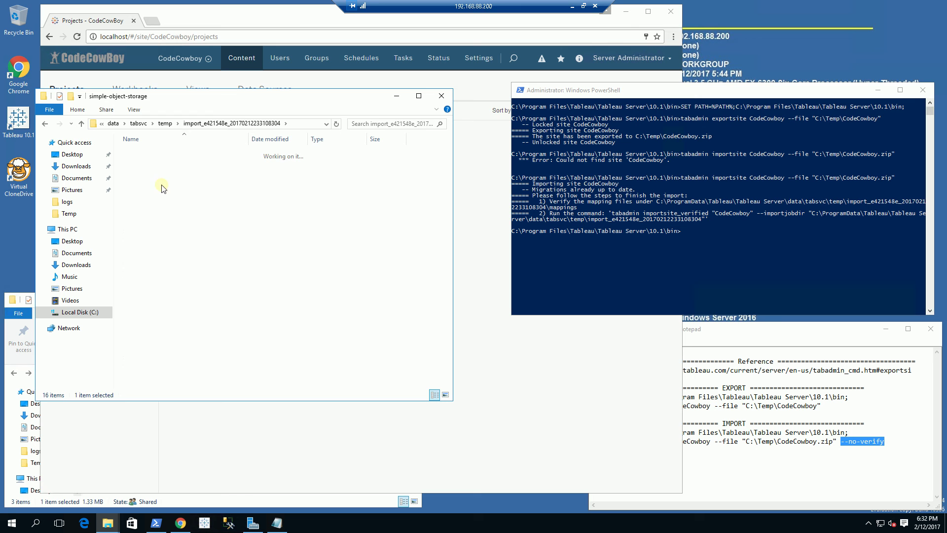
double_click(160, 184)
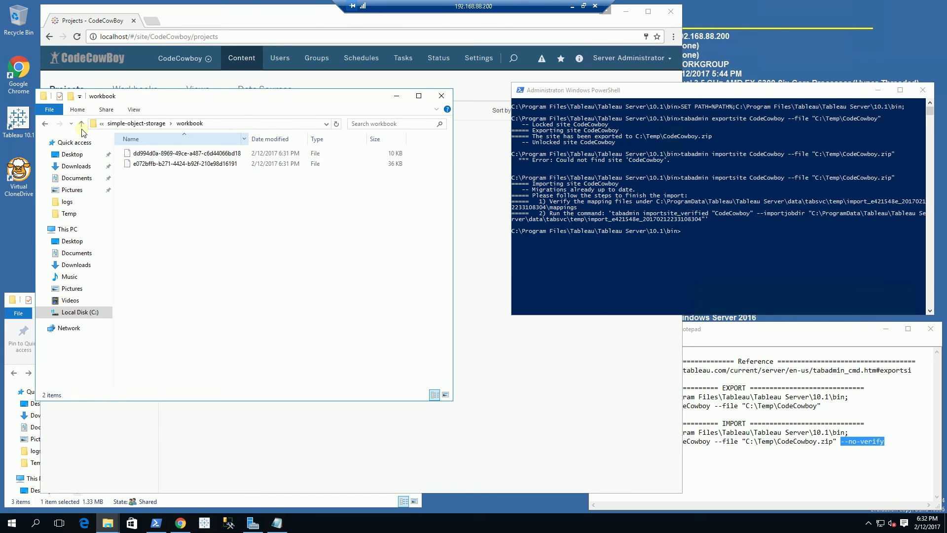
click(45, 124)
click(45, 124)
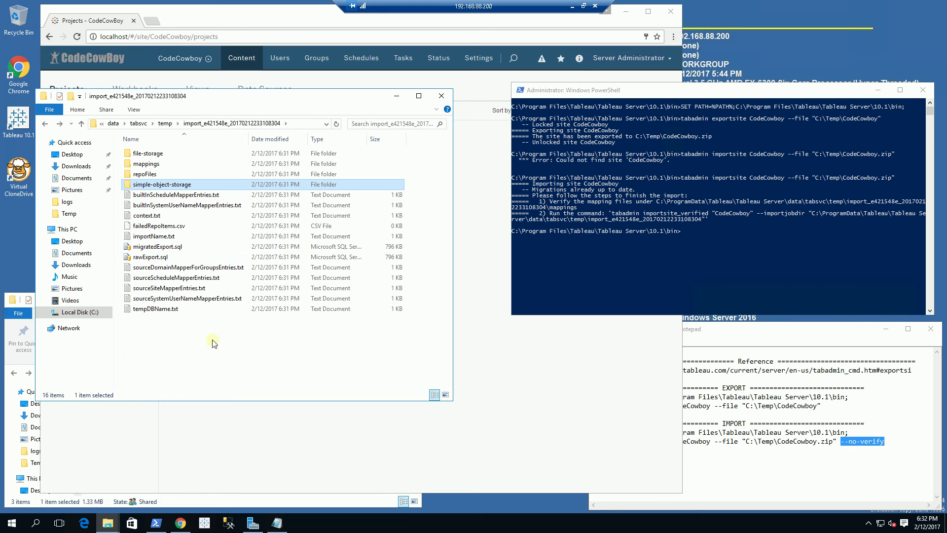
click(45, 124)
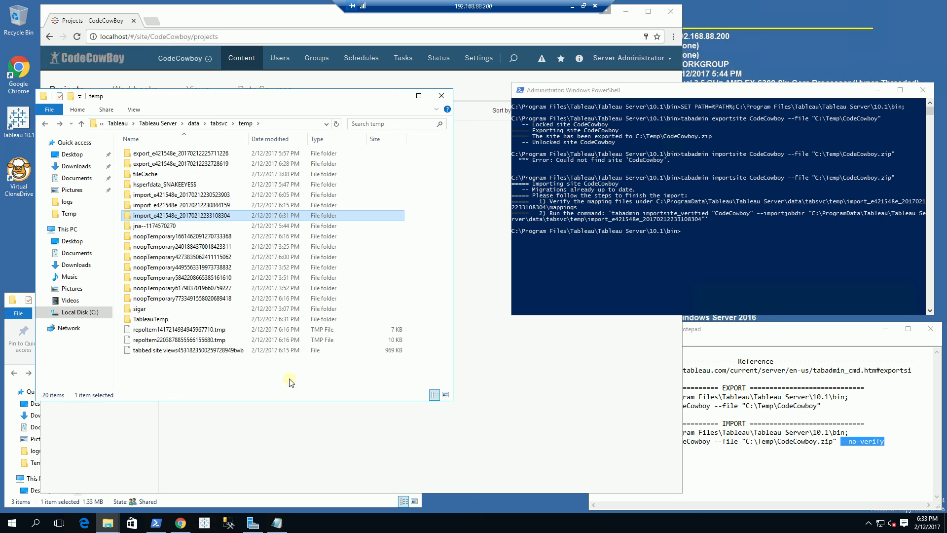
double_click(241, 215)
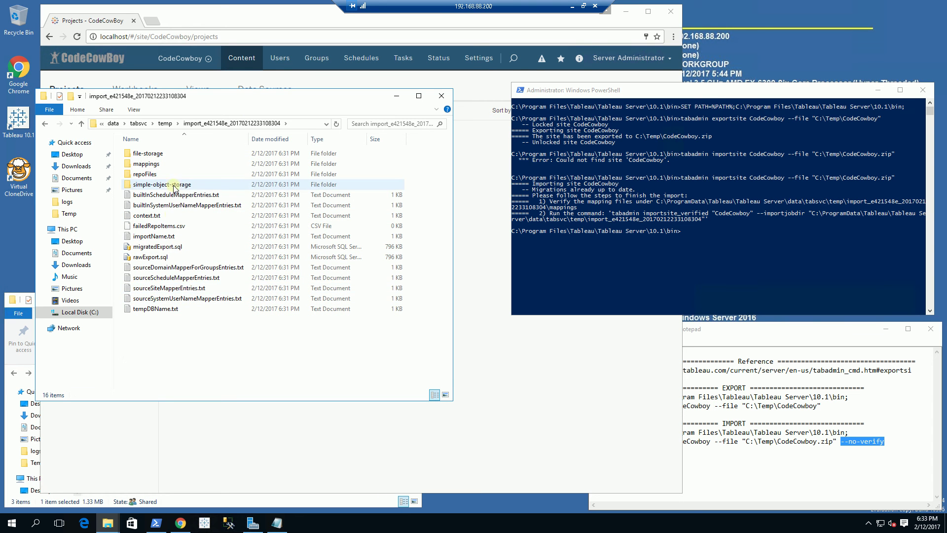
Return to the temp folder and copy the tabadmin importsite --no-verify line from the notes
click(166, 124)
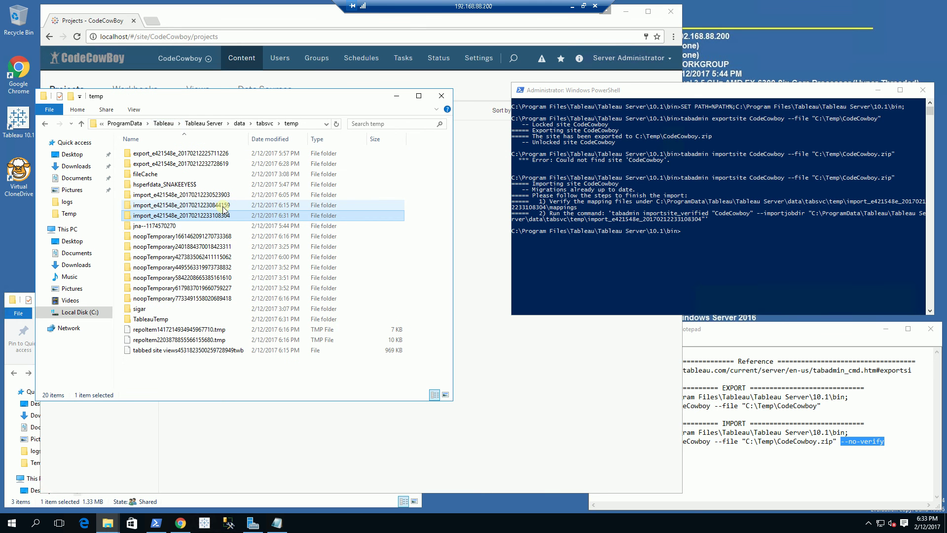
click(868, 442)
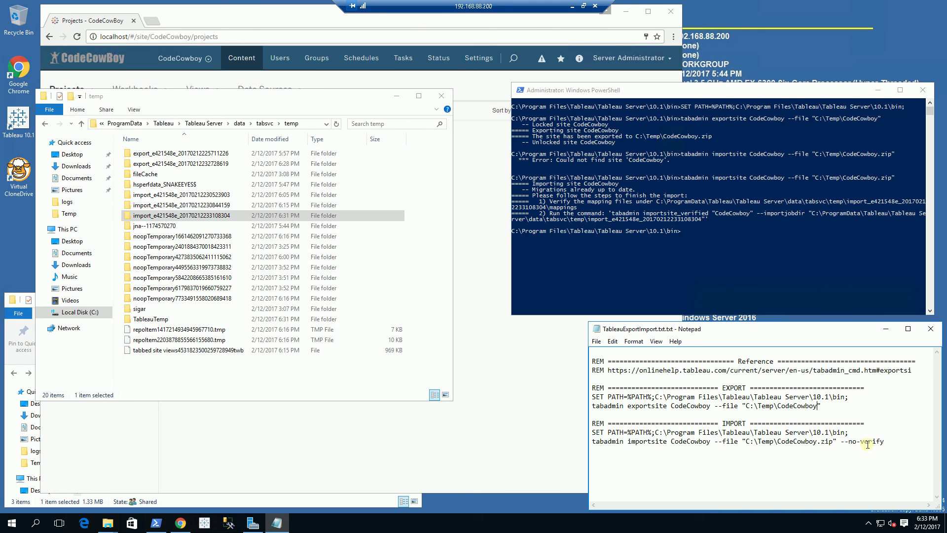
drag(893, 441, 572, 441)
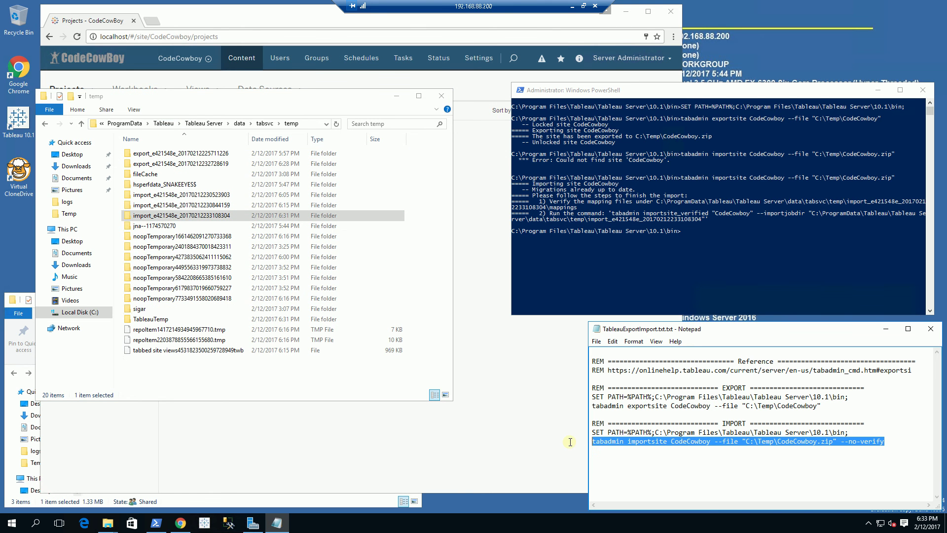
right_click(650, 442)
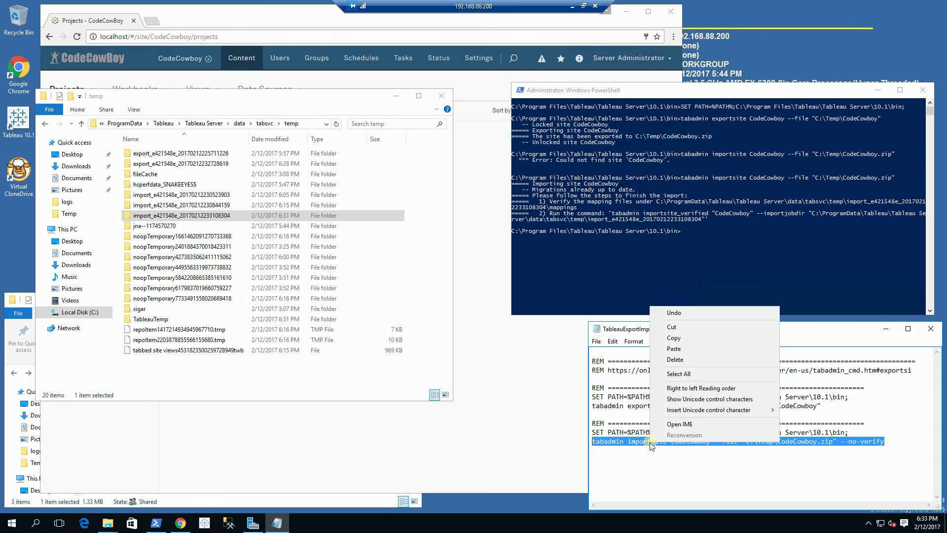
click(673, 337)
click(614, 216)
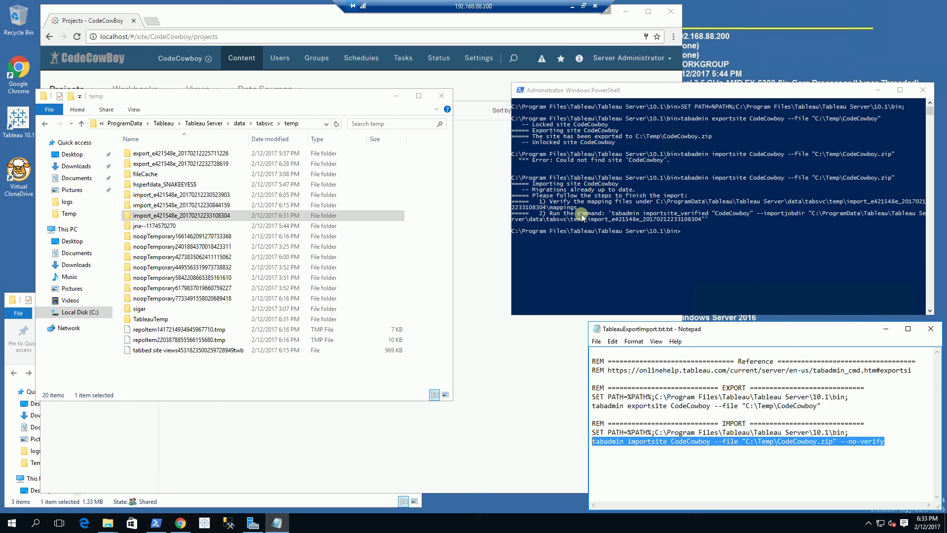
click(613, 214)
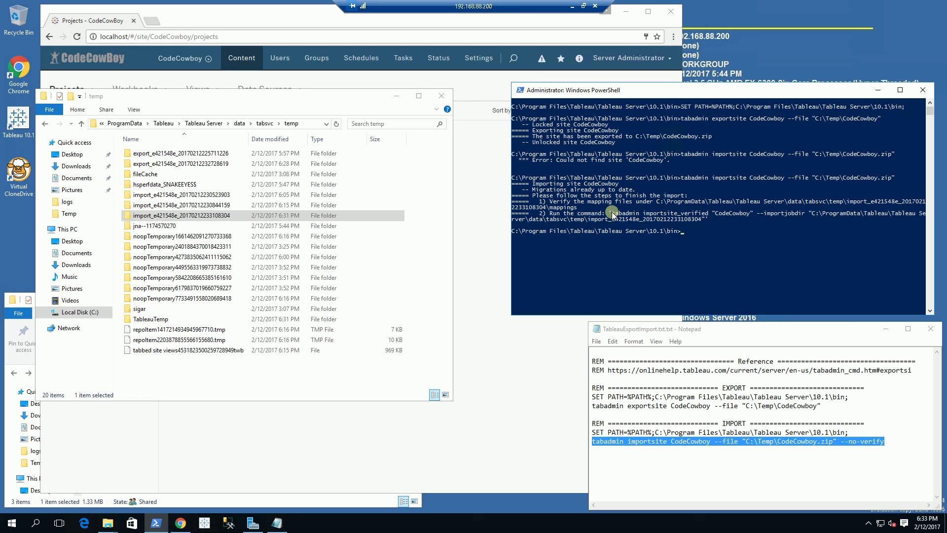
Clear the console text selection and copy the importsite --no-verify command from the notes
drag(612, 213, 872, 210)
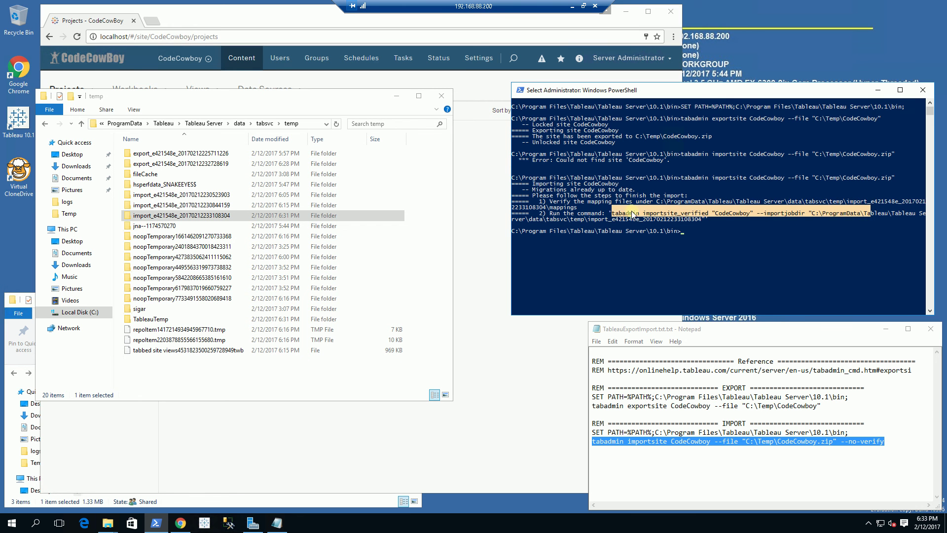
click(614, 220)
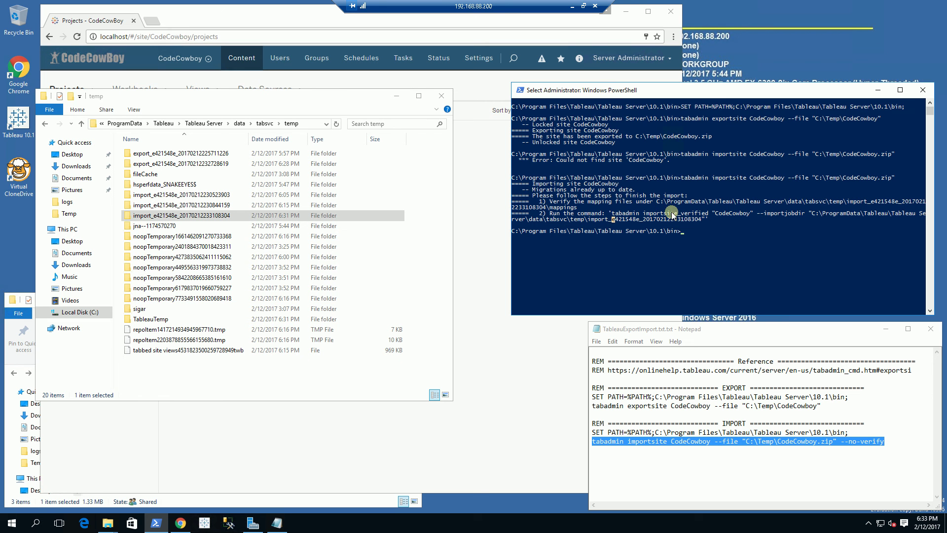
key(Escape)
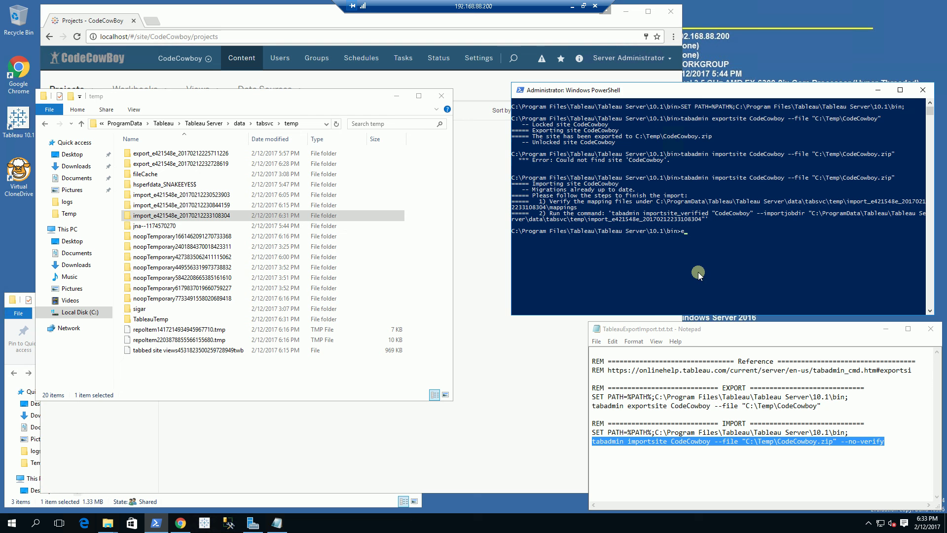
click(674, 453)
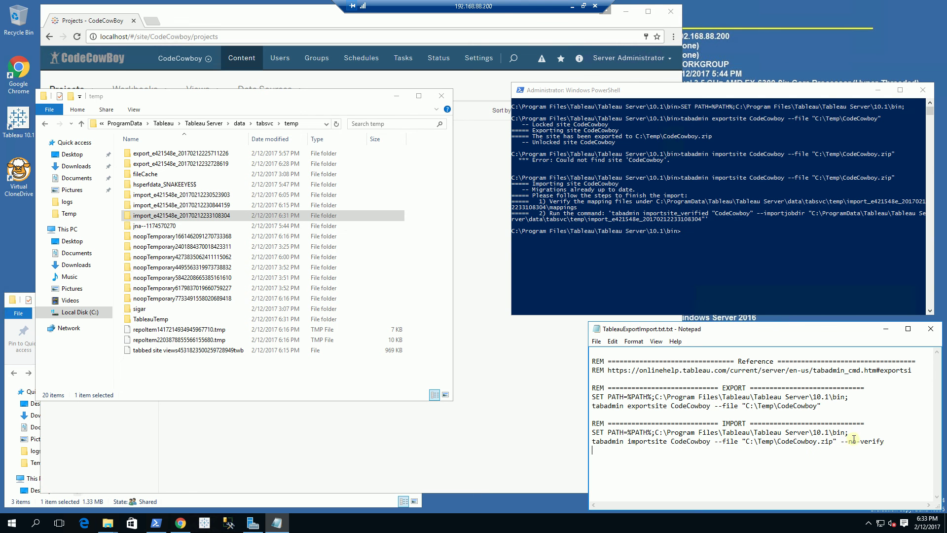
drag(896, 443, 572, 442)
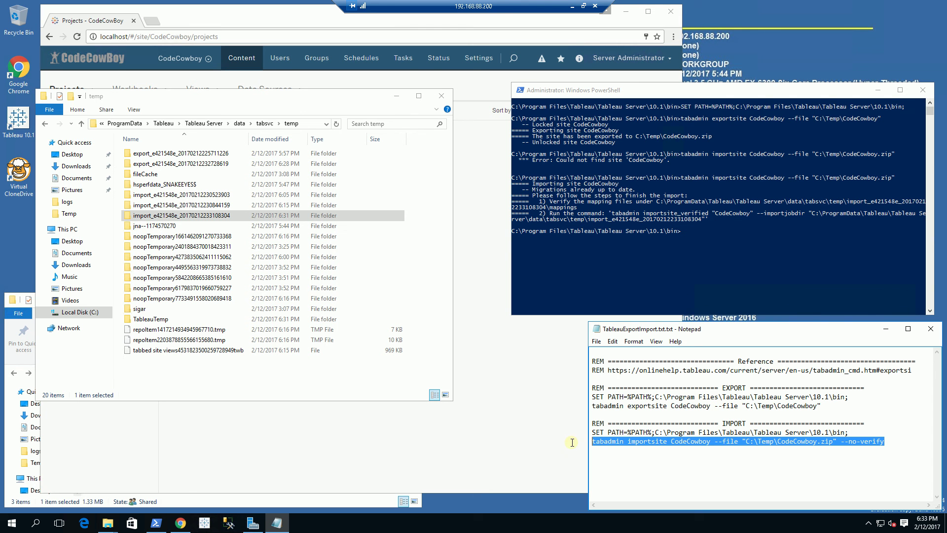
key(ctrl+c)
Run tabadmin importsite CodeCowboy from C:\Temp\CodeCowboy.zip with --no-verify in PowerShell
click(697, 94)
right_click(654, 189)
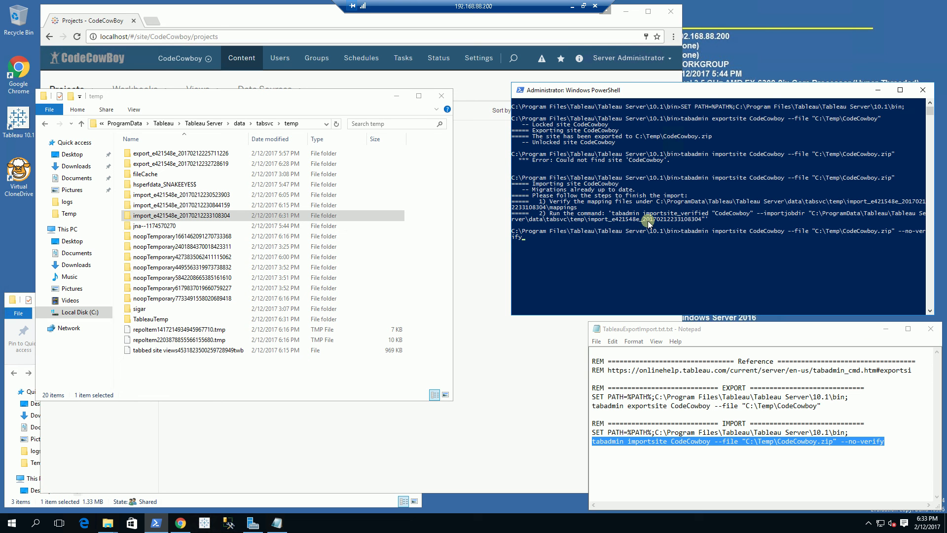
key(Return)
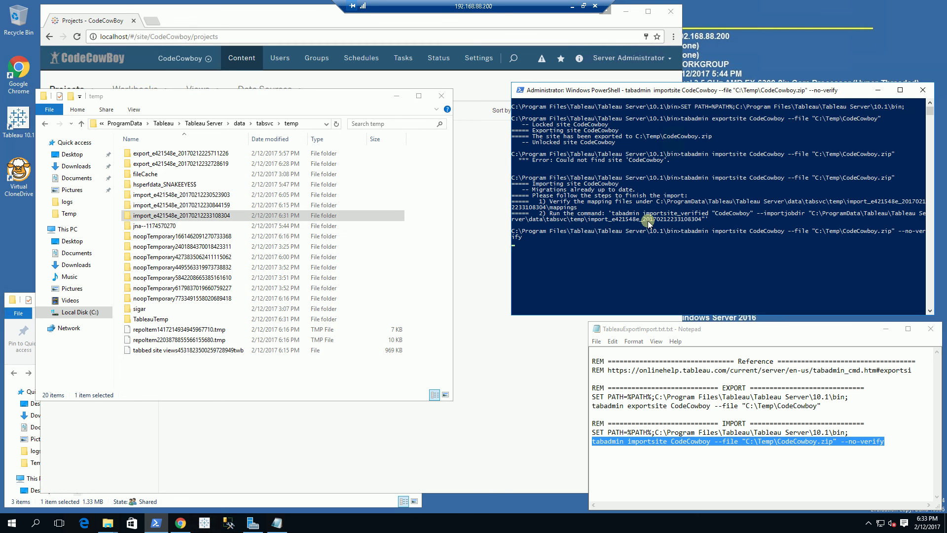
click(467, 234)
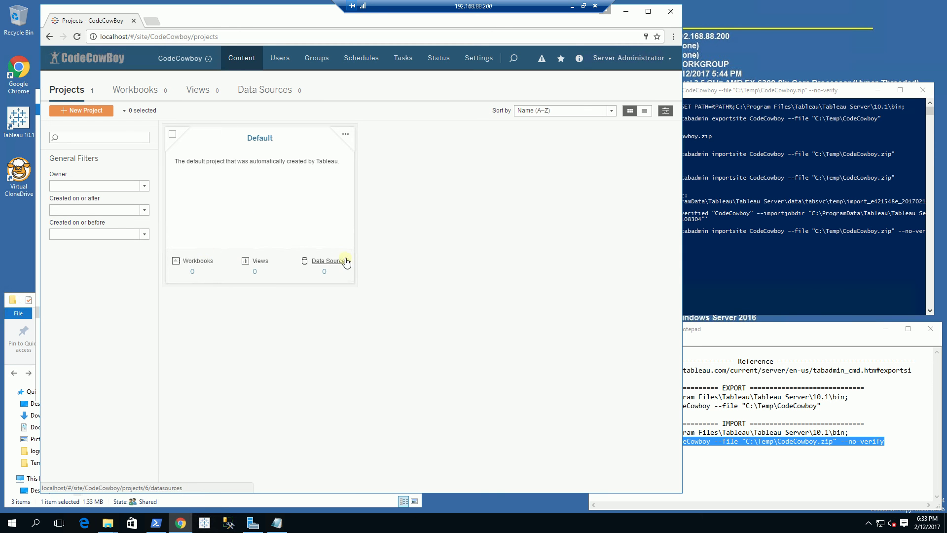
Monitor the CodeCowboy import in PowerShell, glancing at CodeCowboy.zip in Temp and the projects page
click(713, 93)
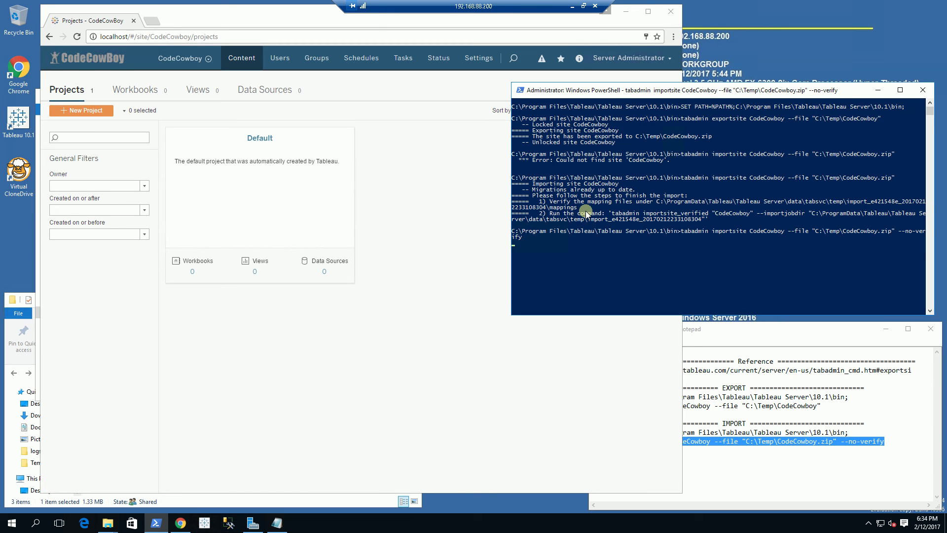
click(281, 500)
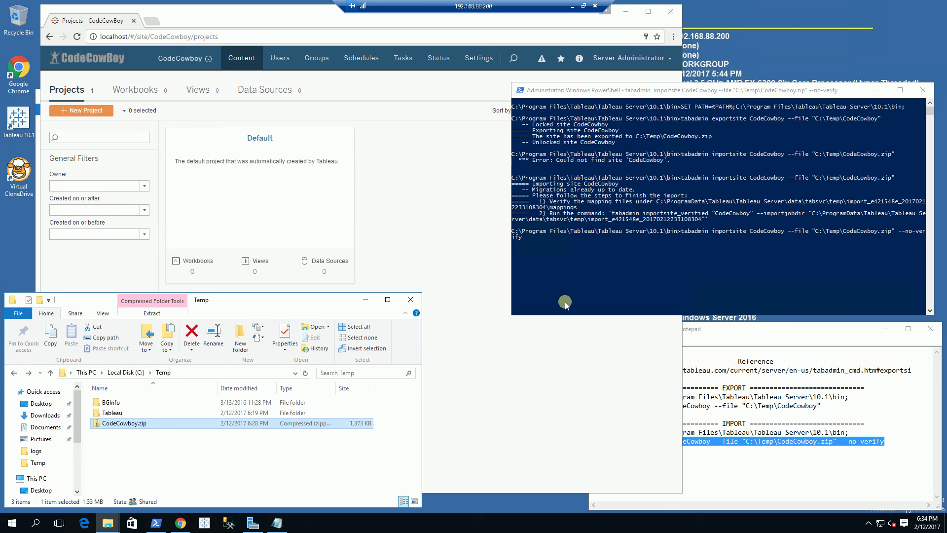
click(474, 339)
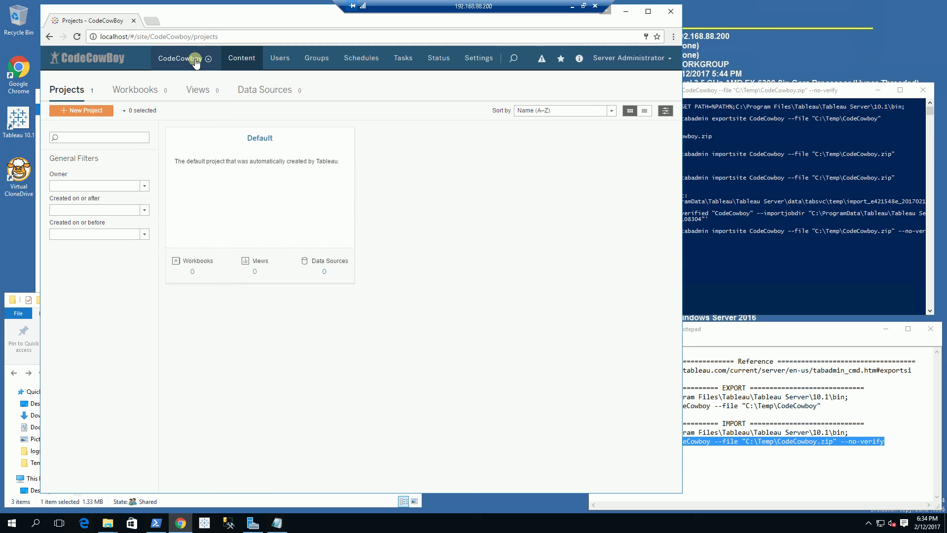
click(700, 93)
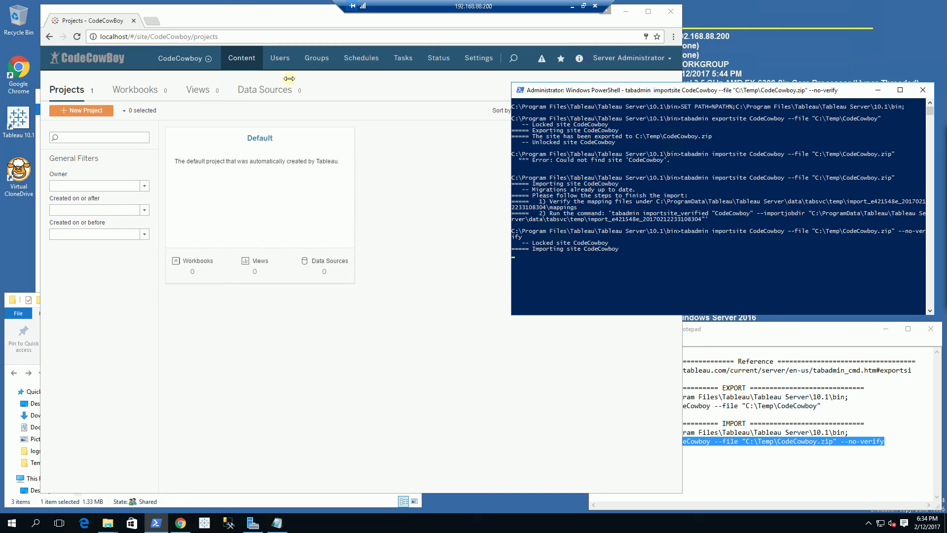
Sign back in to Tableau Server with the admin username and password
click(202, 58)
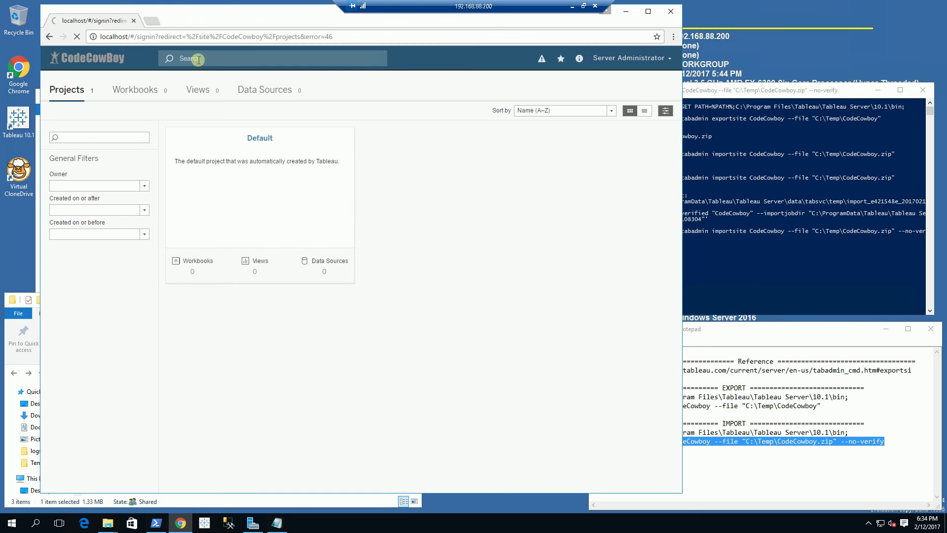
click(343, 185)
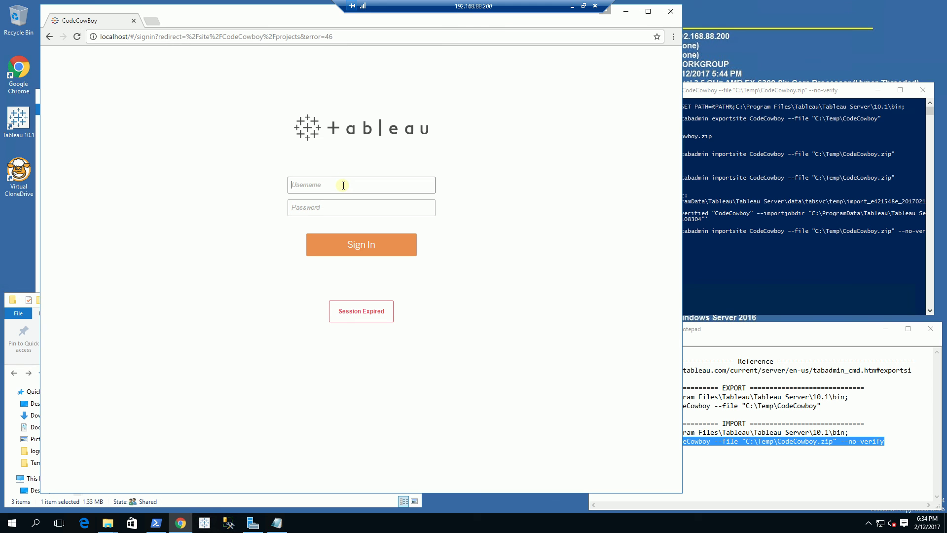
text(Serp)
key(BackSpace)
text(•••)
key(Return)
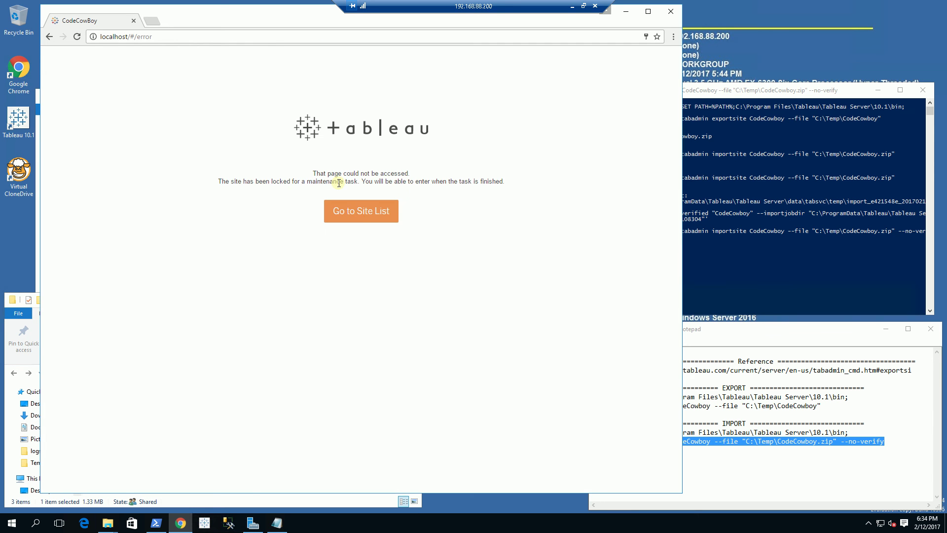
From the site list, try CodeCowboy, enter the Default site, and confirm the import finished
click(361, 213)
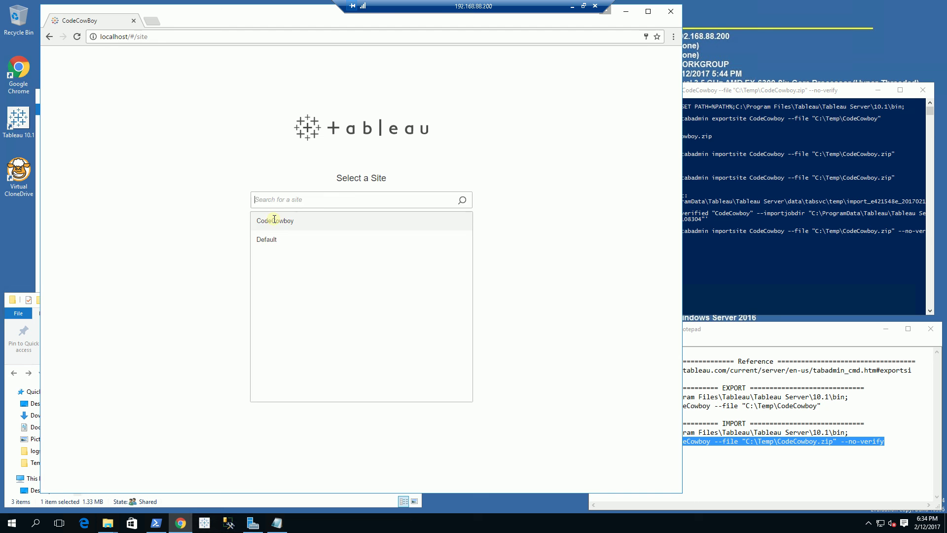
click(274, 219)
click(348, 218)
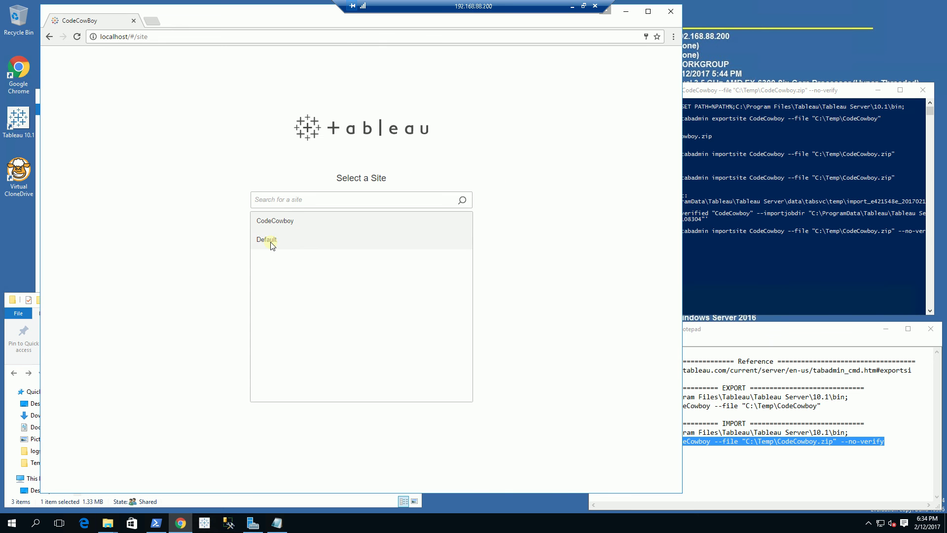
click(272, 244)
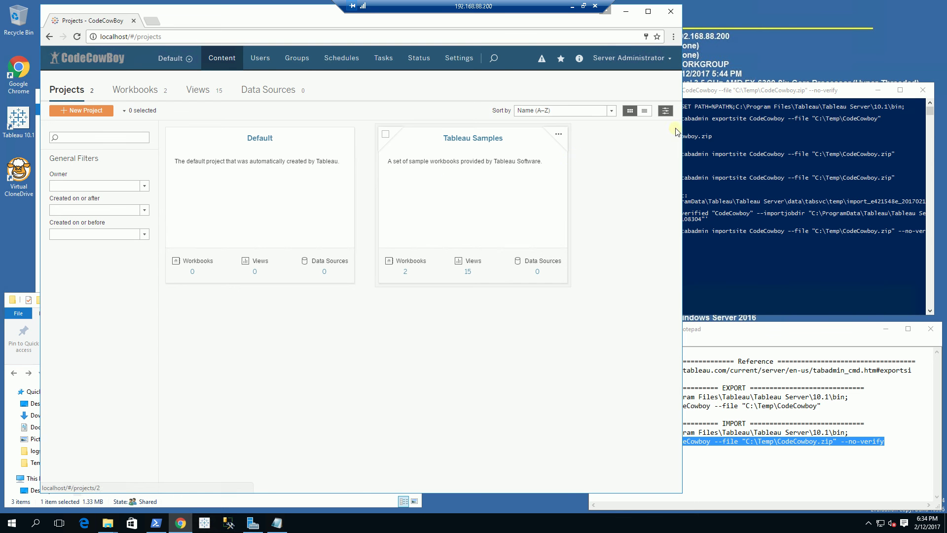
click(704, 92)
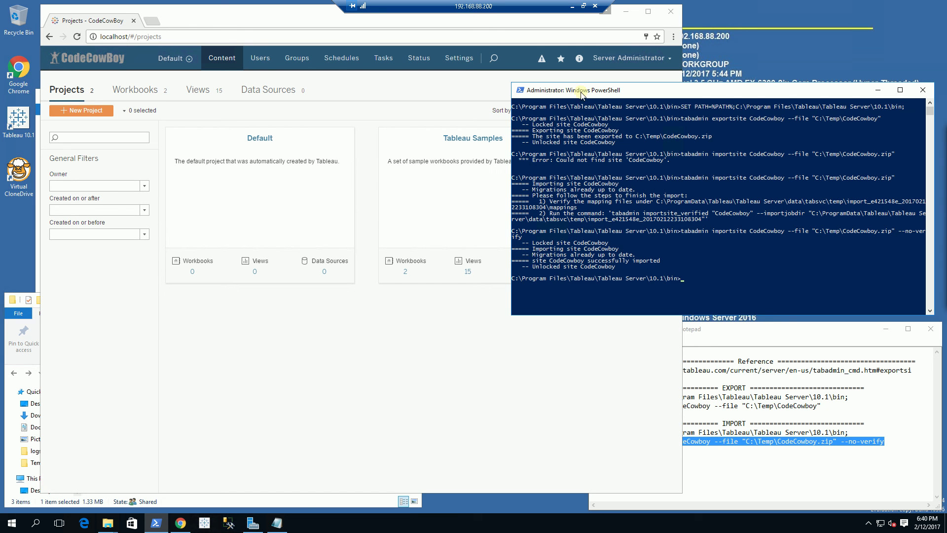
Switch to the CodeCowboy site and list the Default project's workbooks
click(360, 322)
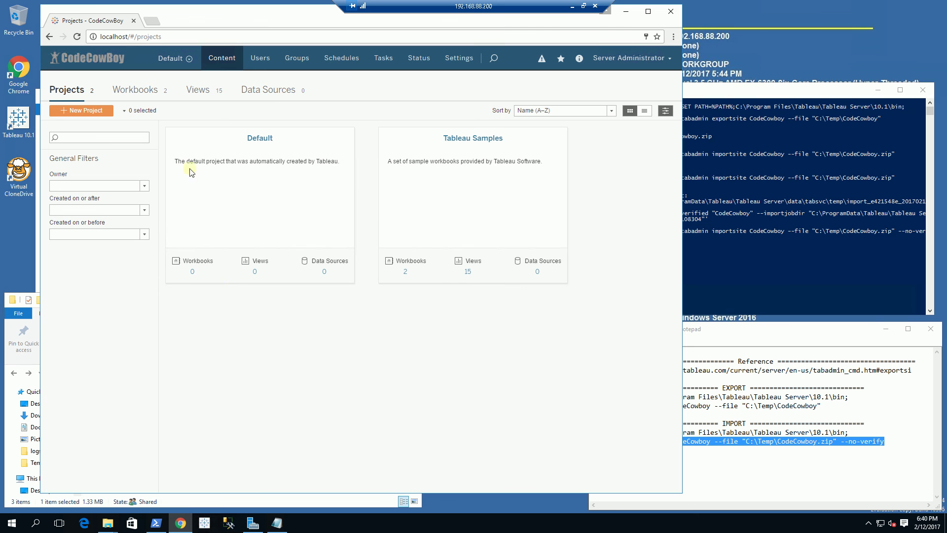
click(174, 60)
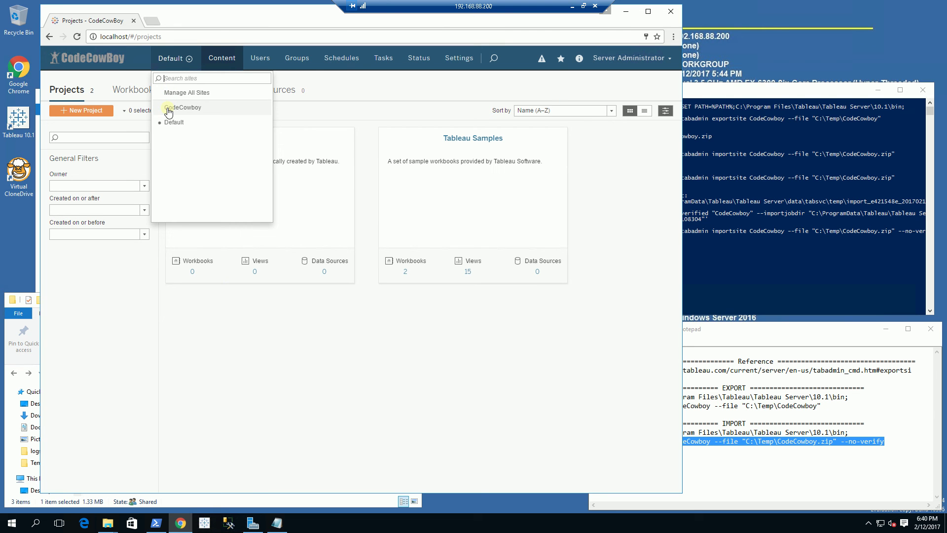
click(169, 108)
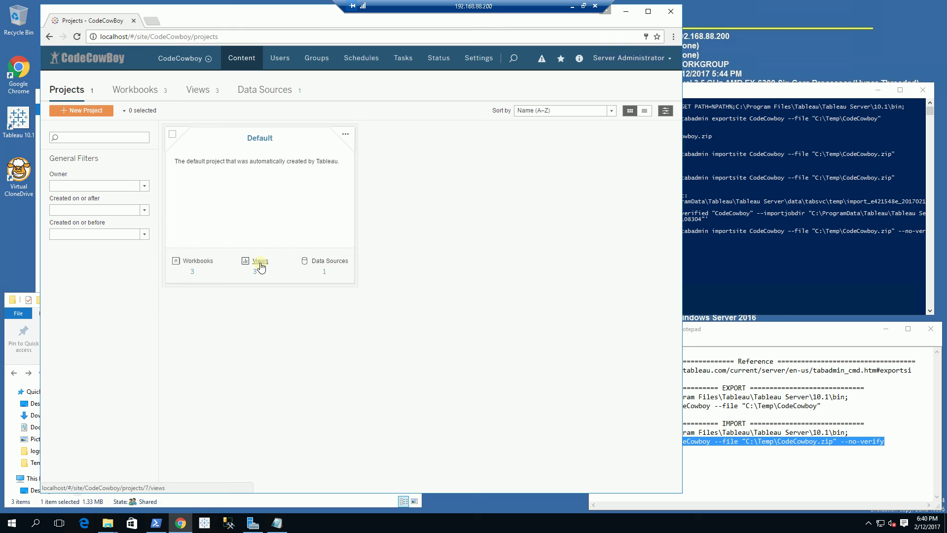
click(197, 261)
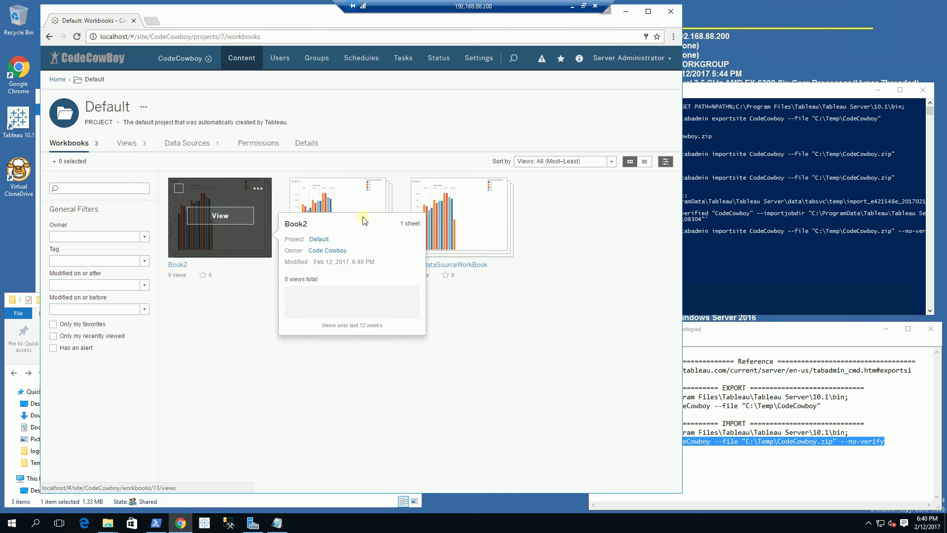
View LiveDataSourceWorkBook's Sheet 1 bar chart, then recheck the import output in PowerShell
mouse_move(384, 221)
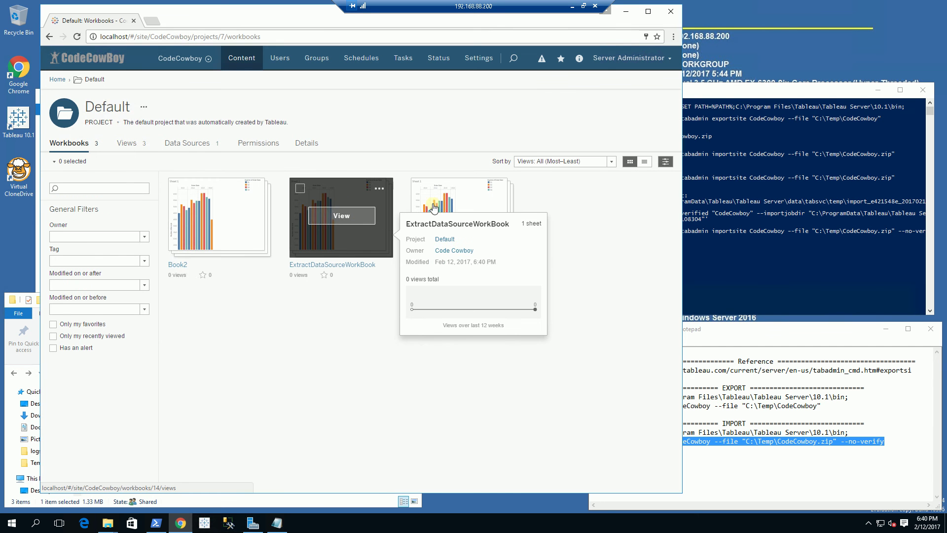
click(451, 206)
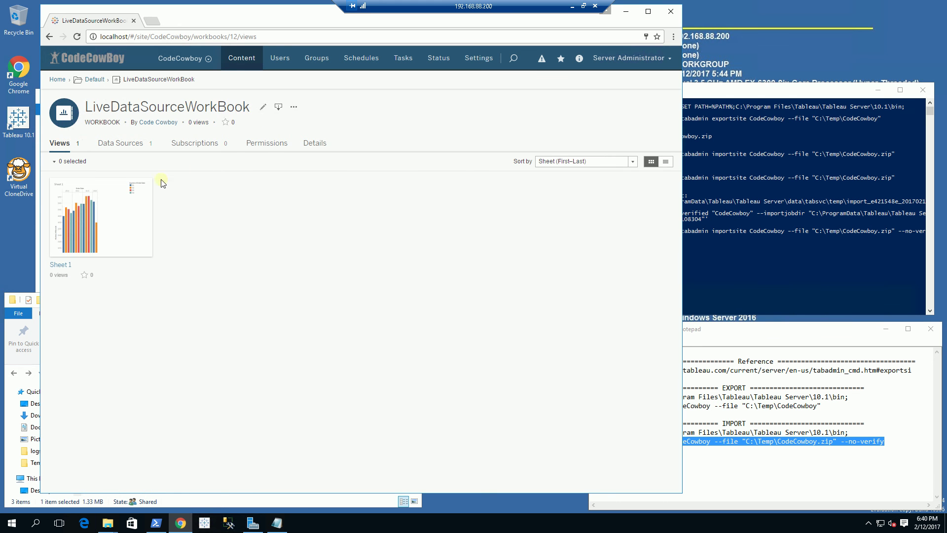
click(96, 224)
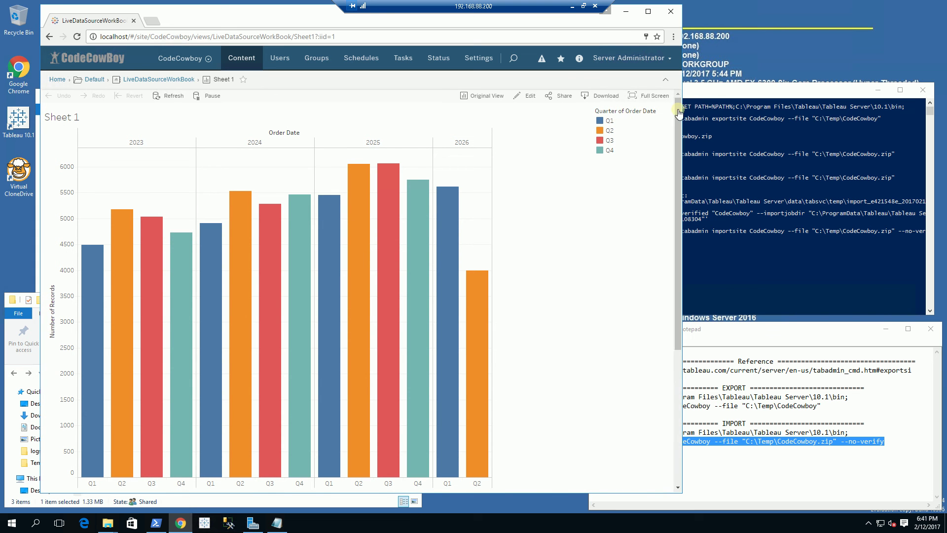
click(697, 91)
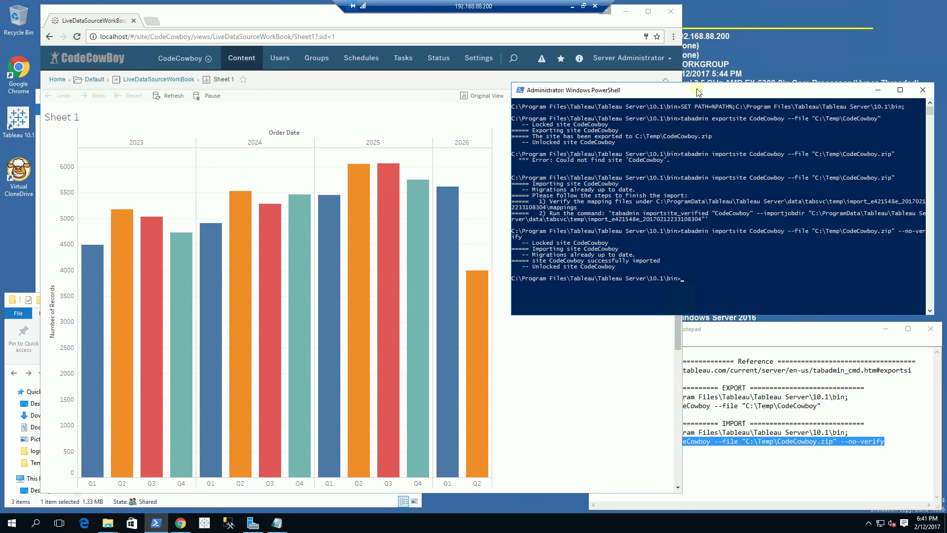